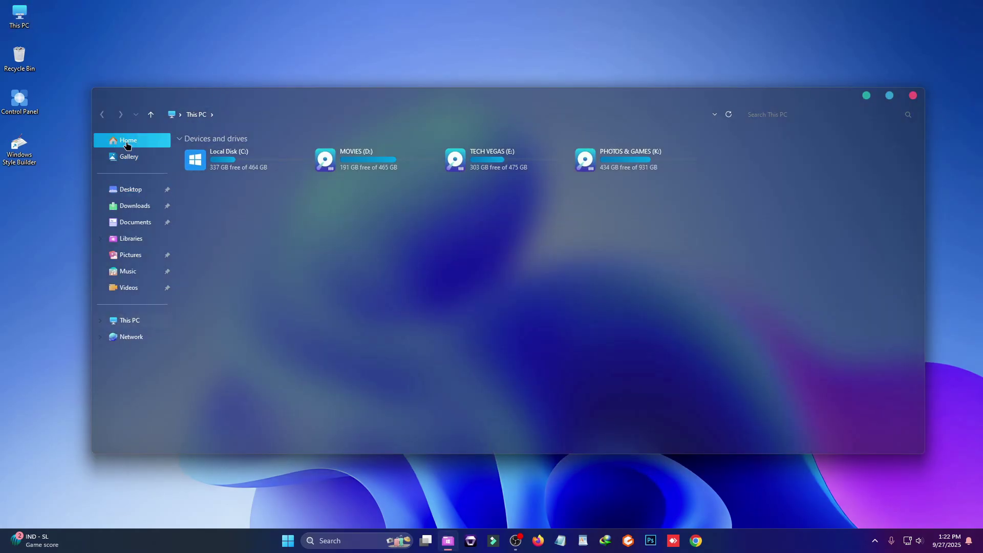
- Browse This PC and open Local Disk (C:) in File Explorer
{"action": "left_click", "coordinate": [127, 141]}
{"action": "left_click", "coordinate": [141, 327]}
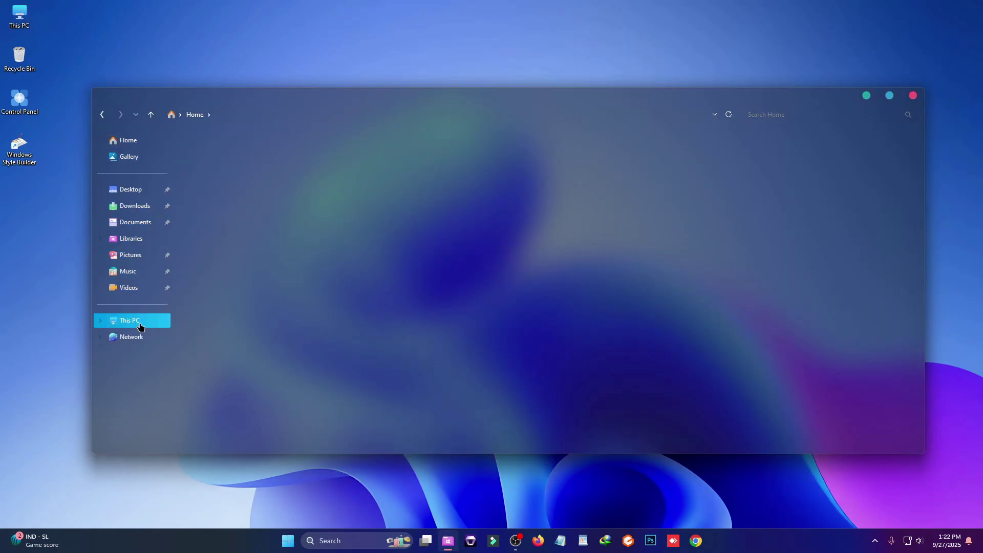
{"action": "double_click", "coordinate": [253, 161]}
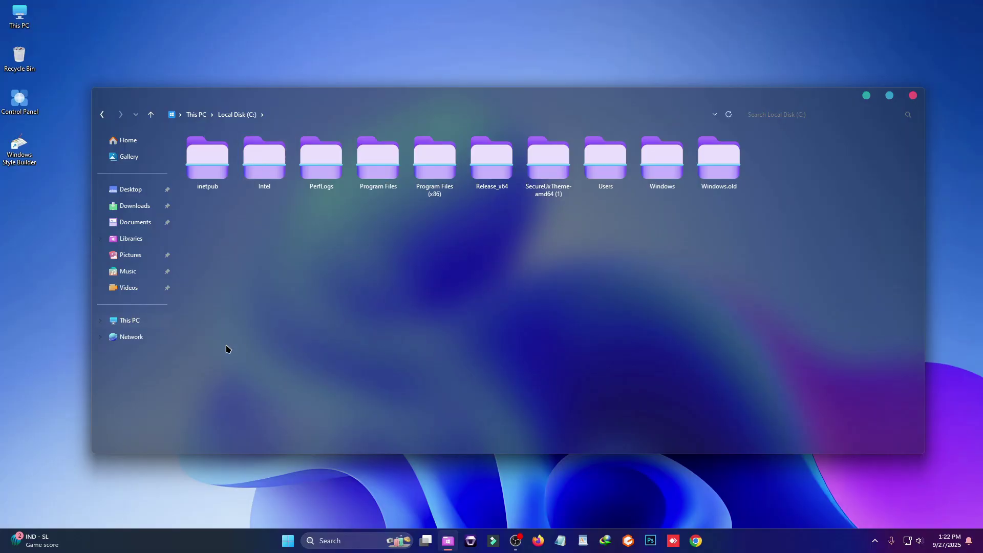
{"action": "left_click", "coordinate": [145, 326]}
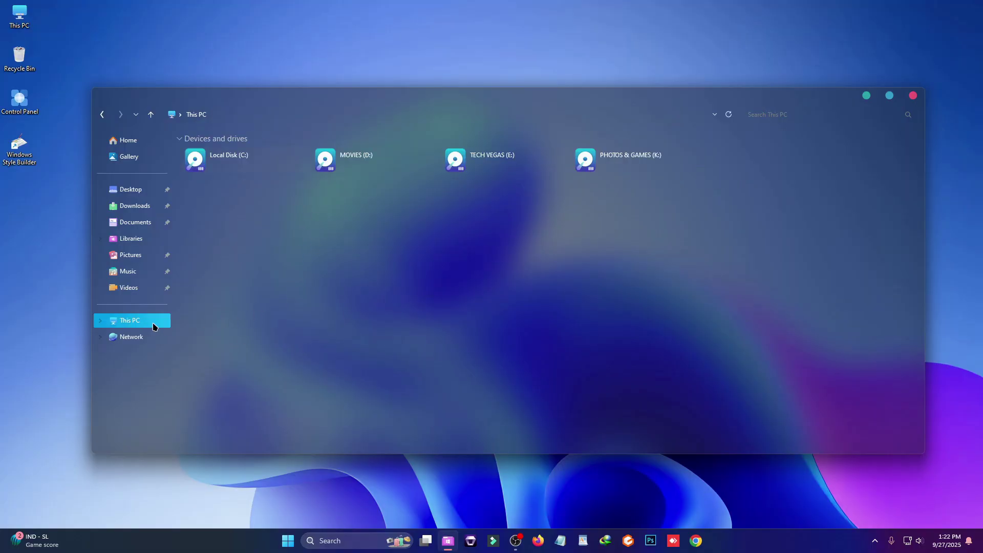
{"action": "double_click", "coordinate": [237, 171]}
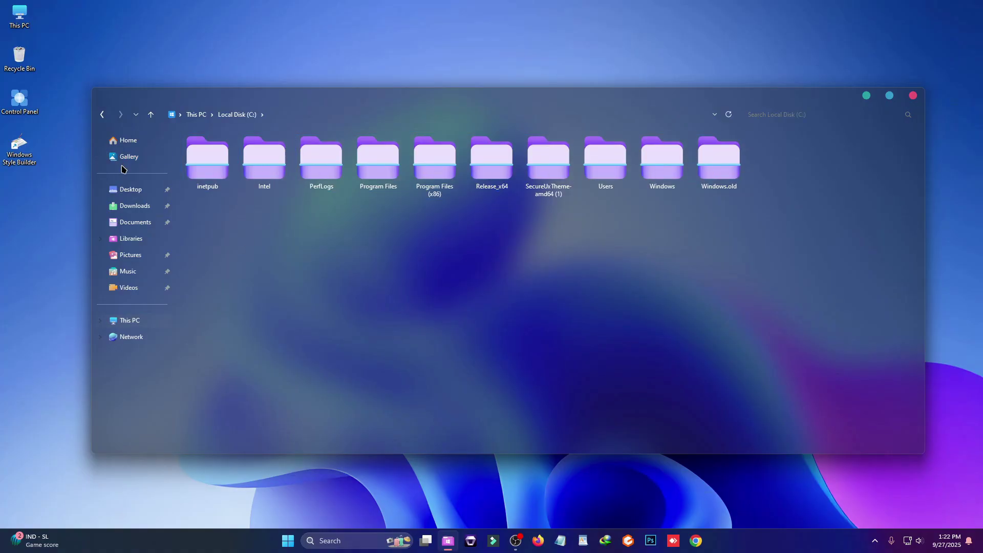
{"action": "left_click", "coordinate": [131, 321]}
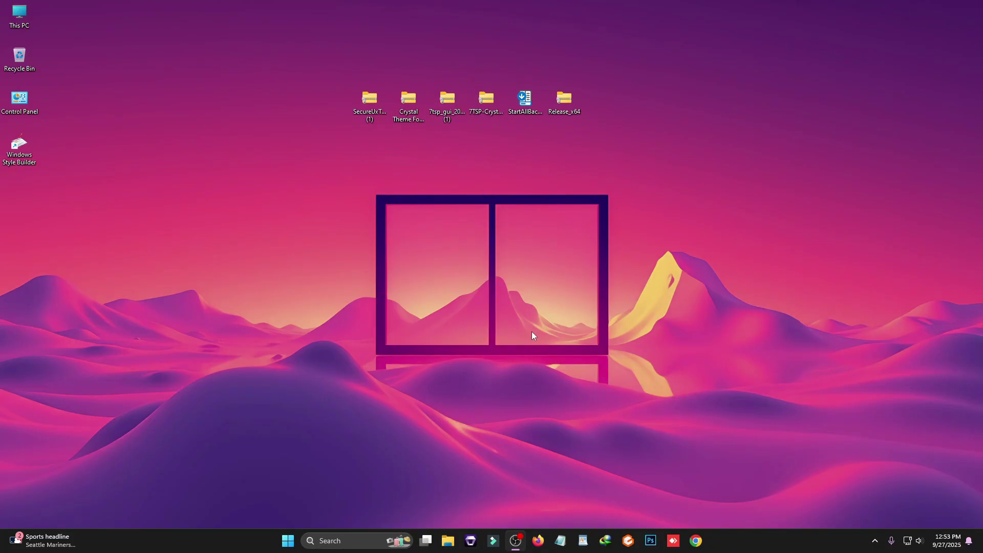
- Create a restore point named 'Win' for Local Disk (C:) and close System Properties
{"action": "left_click", "coordinate": [360, 538]}
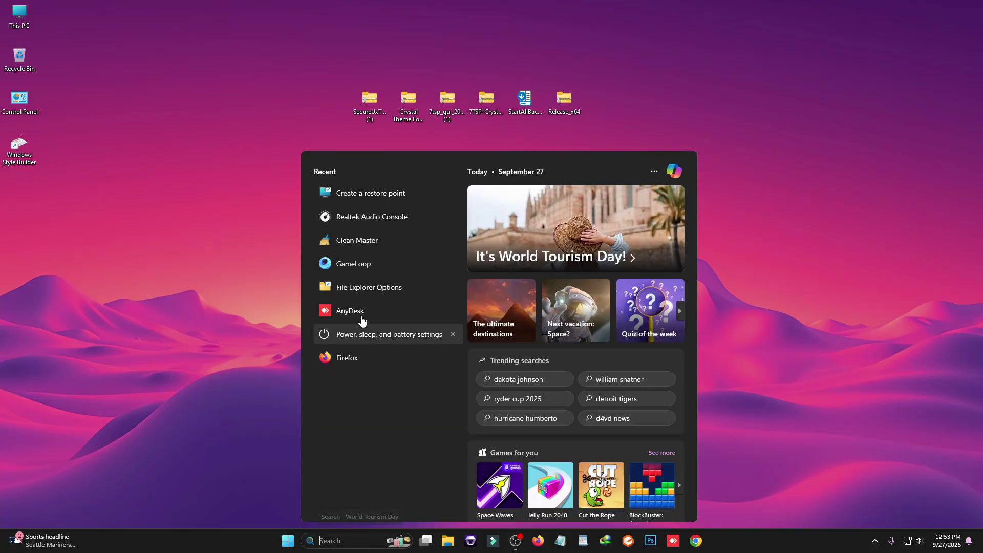
{"action": "left_click", "coordinate": [380, 204]}
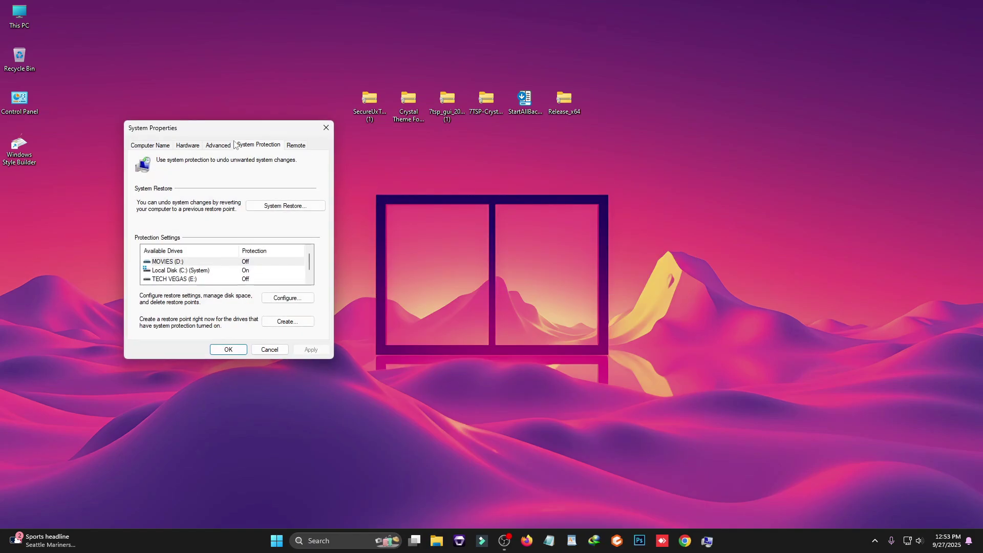
{"action": "left_click_drag", "start_coordinate": [213, 131], "coordinate": [365, 111]}
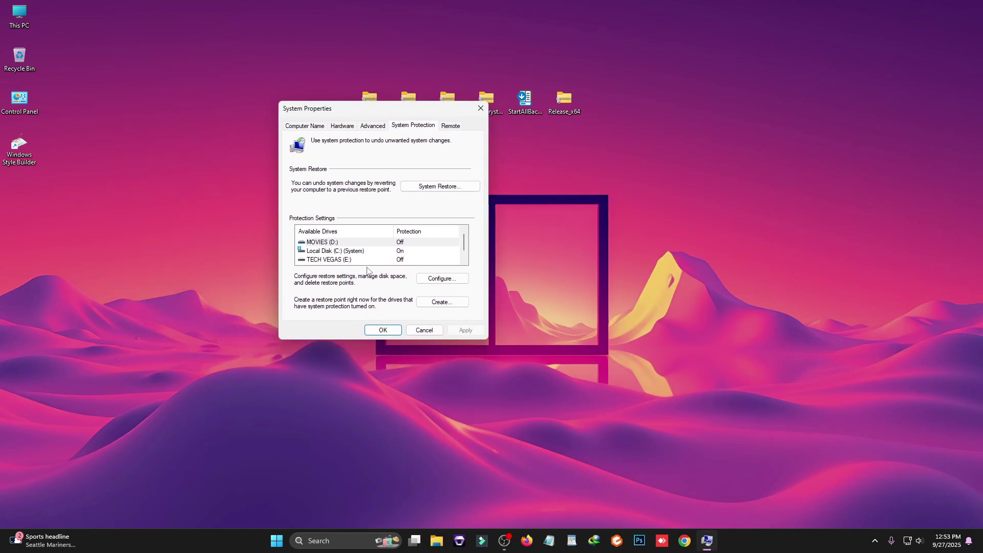
{"action": "left_click", "coordinate": [333, 254]}
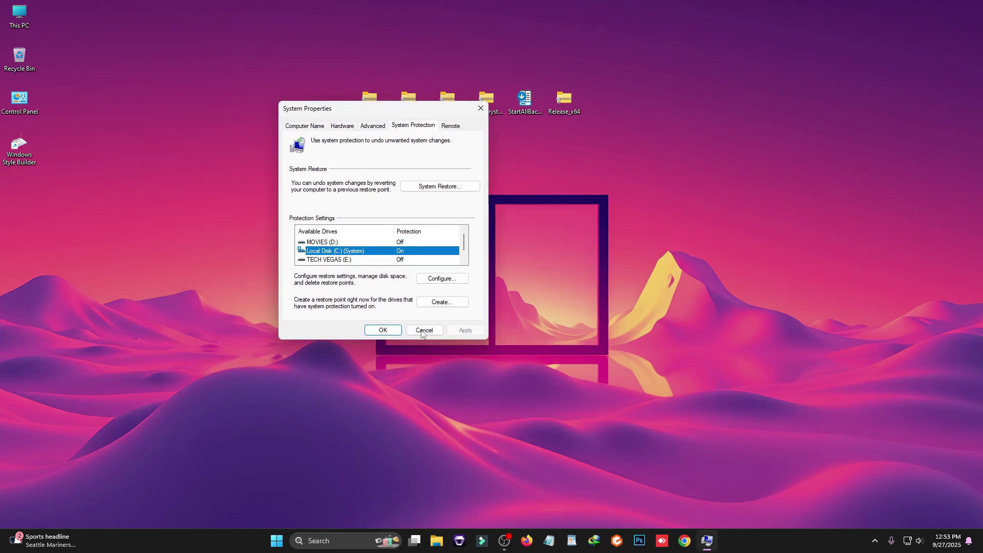
{"action": "left_click", "coordinate": [441, 302]}
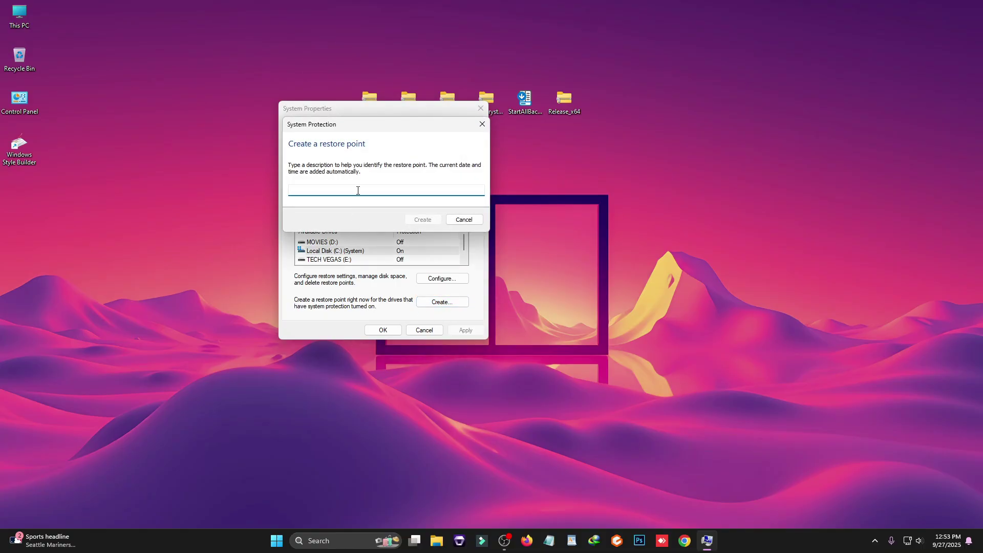
{"action": "type", "text": "Win 11"}
{"action": "left_click", "coordinate": [430, 219]}
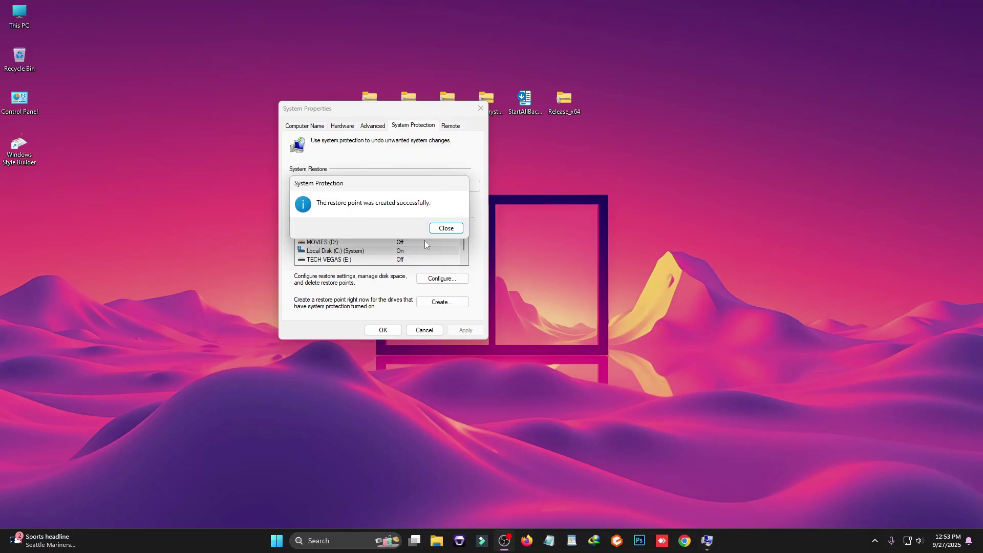
{"action": "left_click", "coordinate": [447, 228]}
{"action": "left_click", "coordinate": [381, 331]}
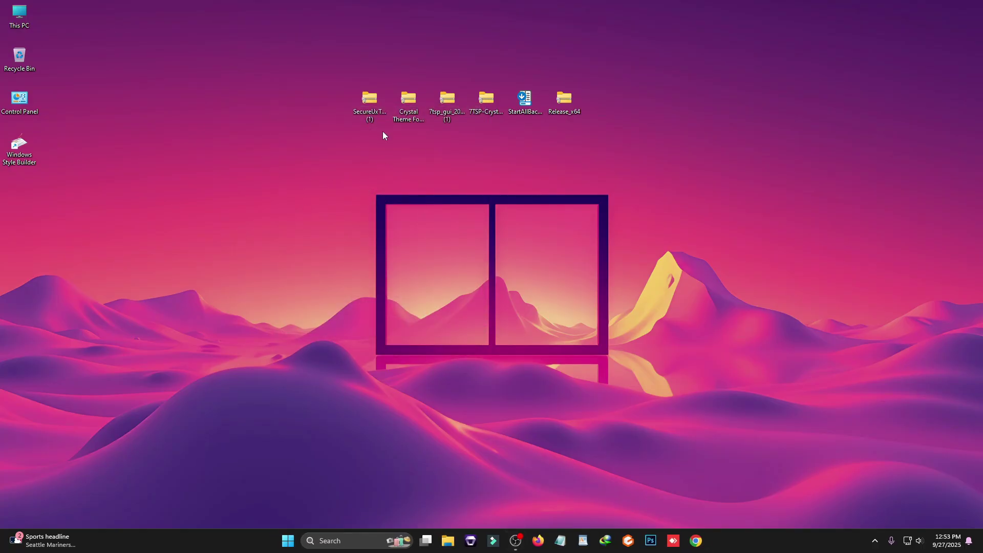
- Extract the SecureUxTheme-amd64 (1) archive with WinRAR
{"action": "left_click", "coordinate": [372, 98]}
{"action": "right_click", "coordinate": [373, 99]}
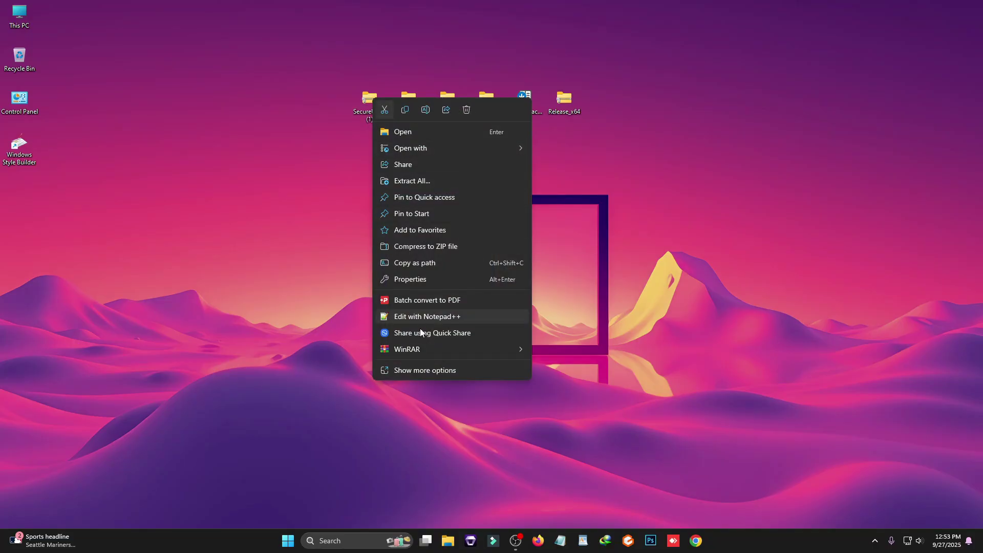
{"action": "mouse_move", "coordinate": [420, 350]}
{"action": "left_click", "coordinate": [552, 373]}
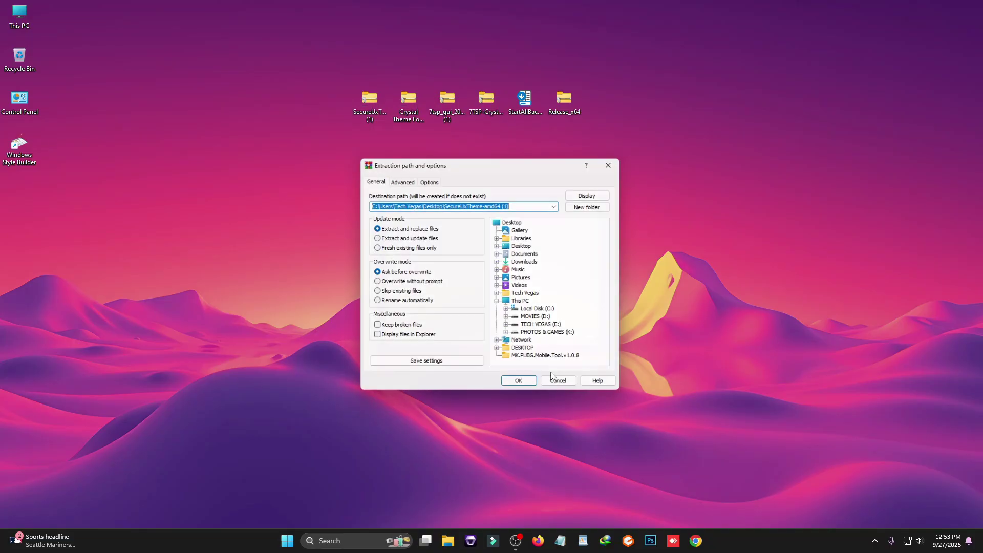
{"action": "left_click", "coordinate": [519, 386]}
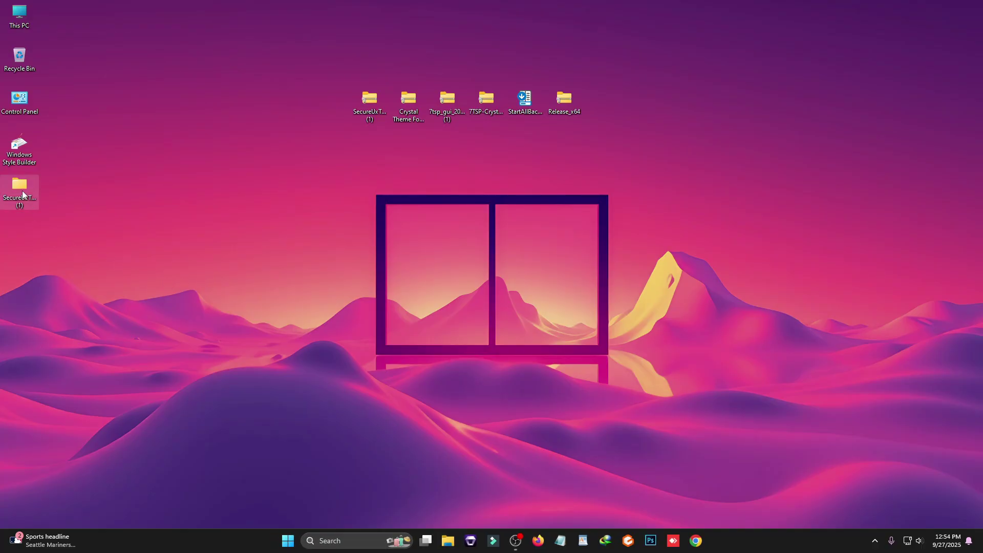
- Copy the extracted folder and paste it into Local Disk (C:)
{"action": "right_click", "coordinate": [23, 193]}
{"action": "left_click", "coordinate": [51, 204]}
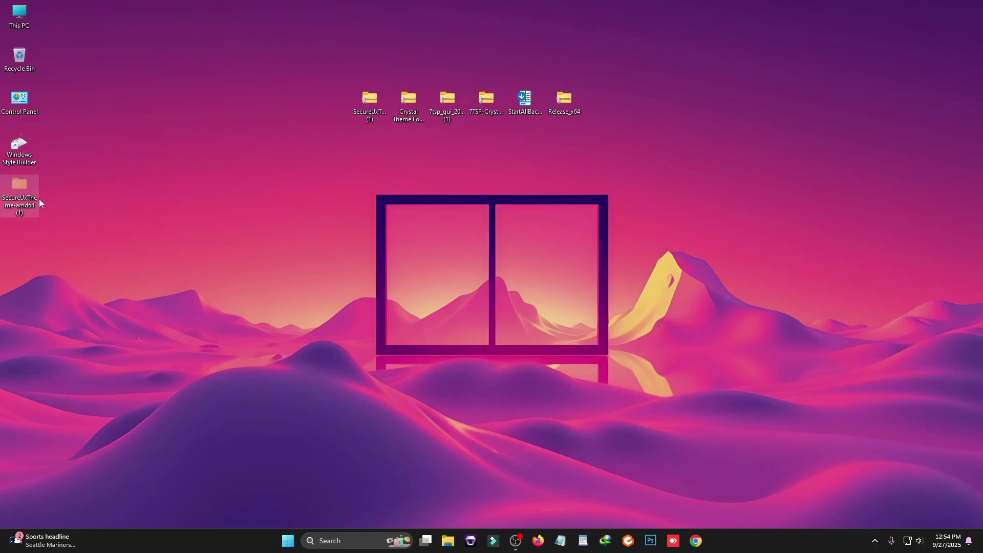
{"action": "double_click", "coordinate": [24, 19]}
{"action": "double_click", "coordinate": [331, 235]}
{"action": "right_click", "coordinate": [477, 342]}
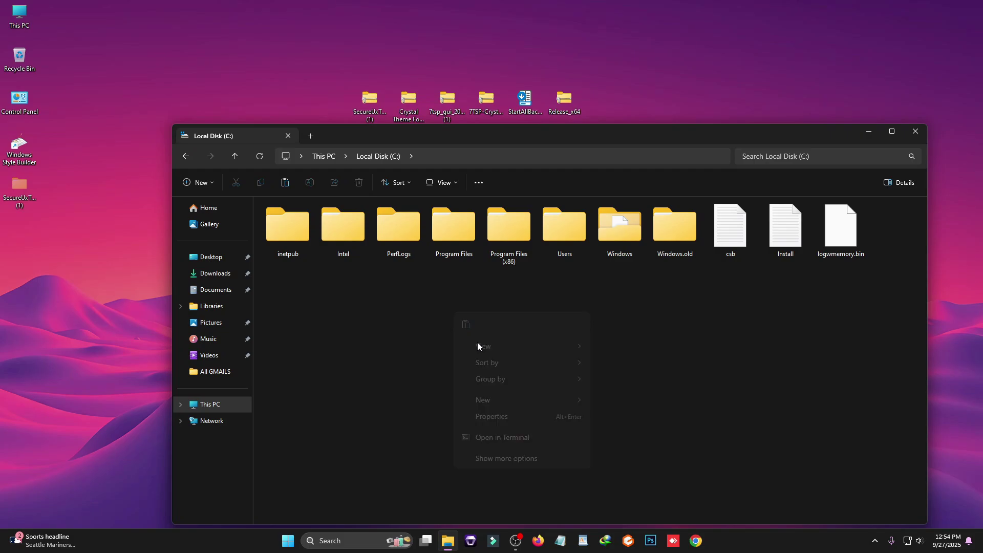
{"action": "left_click", "coordinate": [471, 324]}
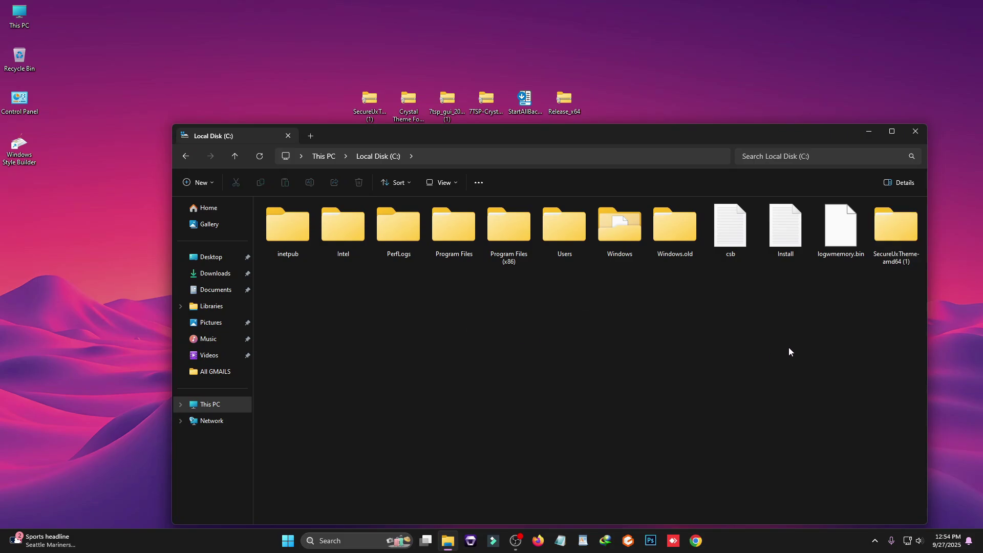
- Run ThemeTool from the SecureUxTheme-amd64 folder as administrator, accept the disclaimer, then close it
{"action": "double_click", "coordinate": [897, 246]}
{"action": "left_click_drag", "start_coordinate": [591, 136], "coordinate": [577, 81]}
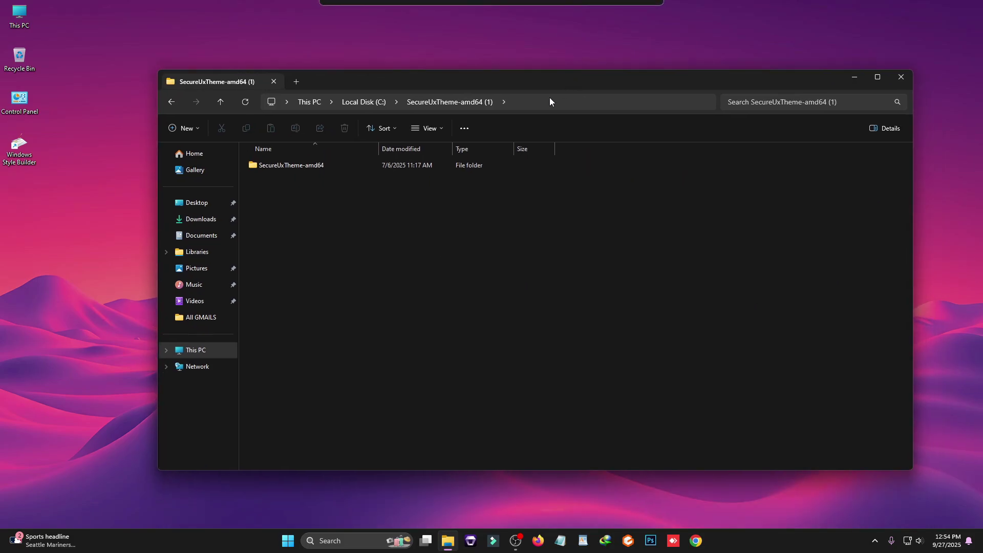
{"action": "double_click", "coordinate": [303, 167]}
{"action": "left_click", "coordinate": [267, 230]}
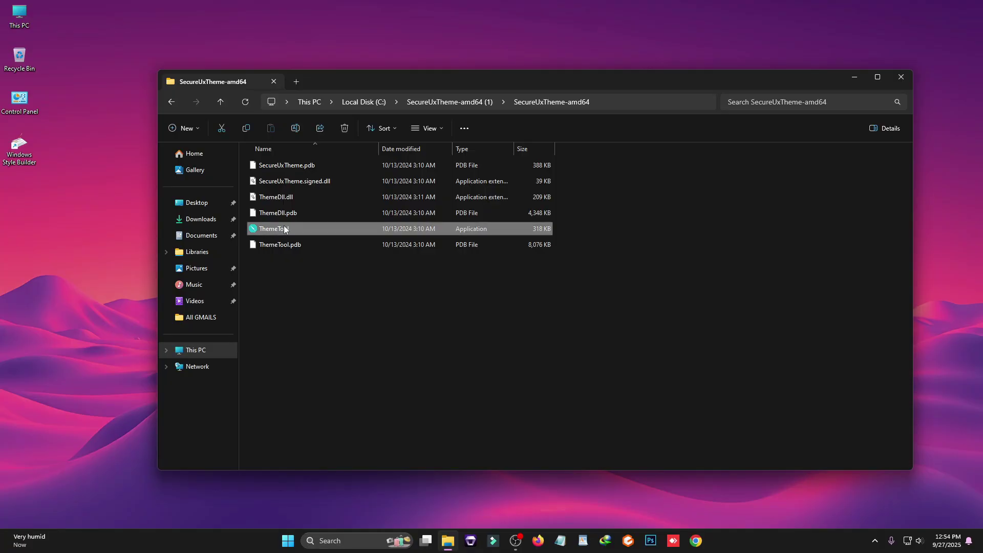
{"action": "right_click", "coordinate": [272, 231]}
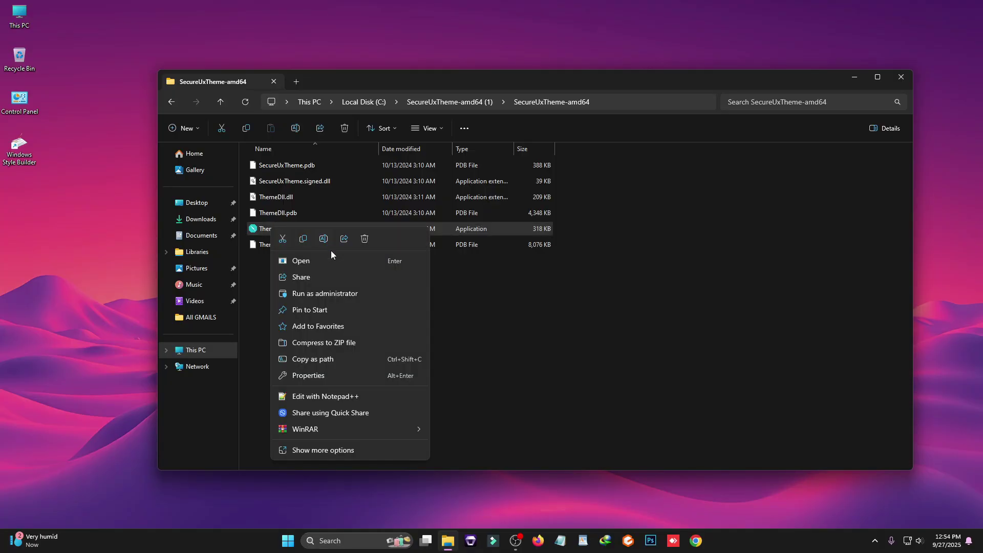
{"action": "left_click", "coordinate": [316, 292]}
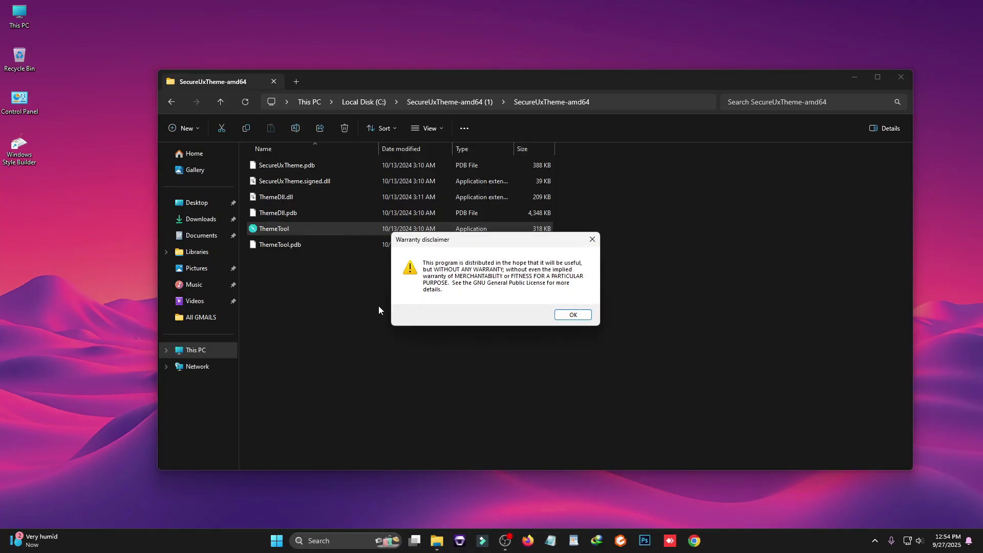
{"action": "left_click", "coordinate": [573, 317]}
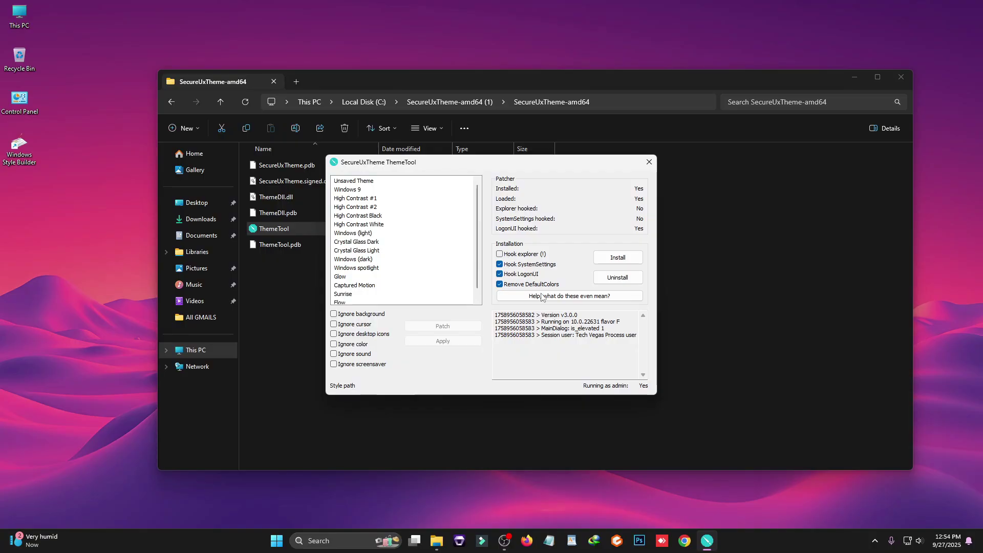
{"action": "left_click", "coordinate": [649, 162]}
{"action": "key", "text": "super+d"}
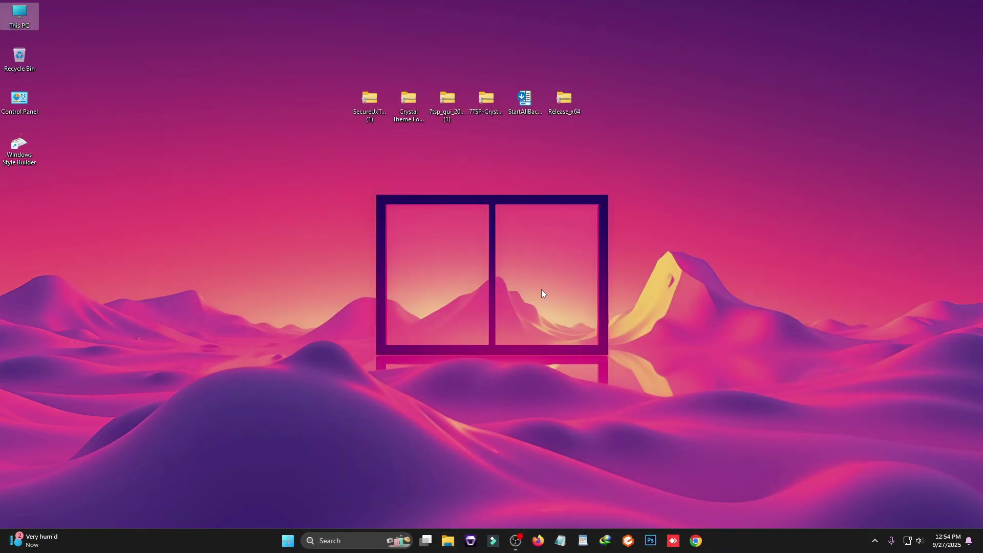
- Extract the Crystal Theme For Windows 11 archive with WinRAR
{"action": "left_click", "coordinate": [403, 114]}
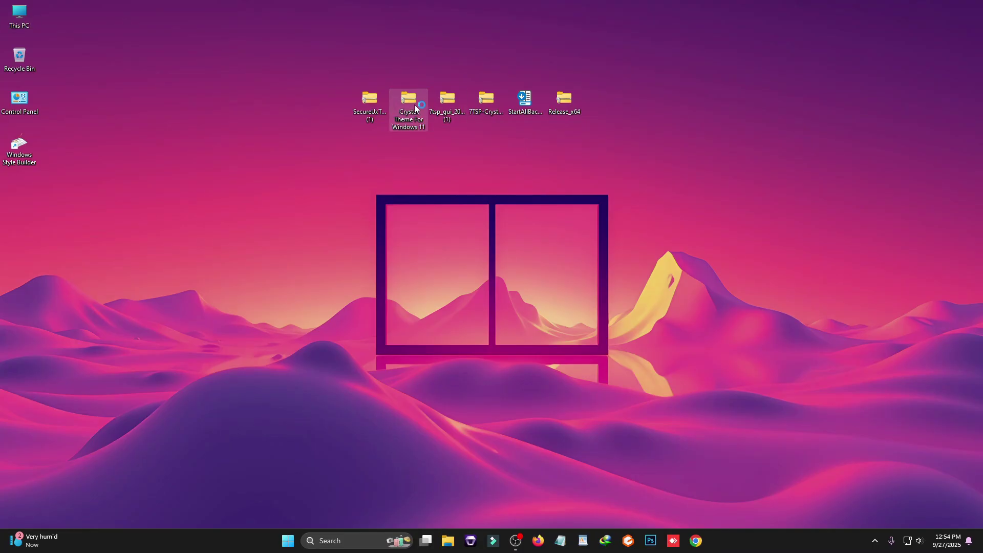
{"action": "right_click", "coordinate": [414, 105]}
{"action": "mouse_move", "coordinate": [453, 356]}
{"action": "left_click", "coordinate": [643, 372]}
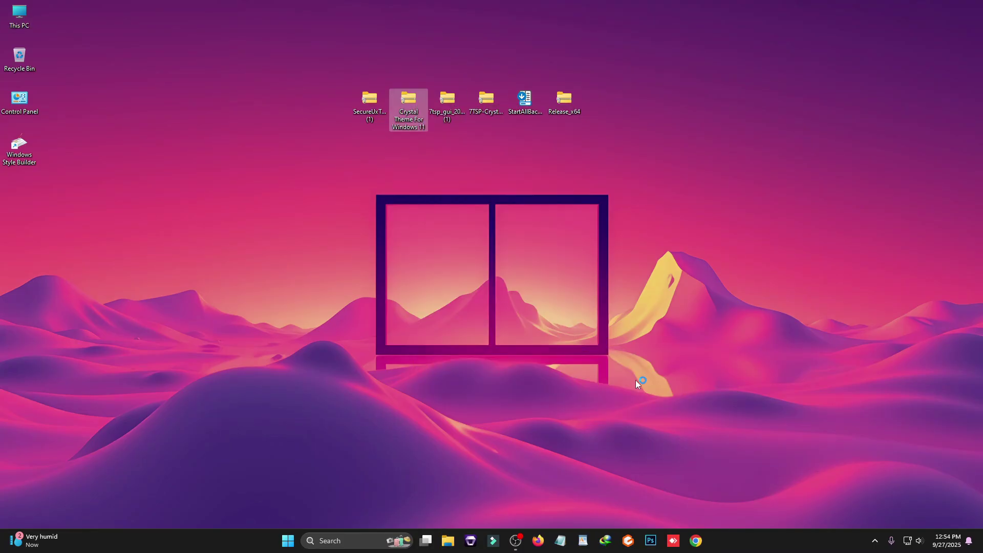
{"action": "left_click", "coordinate": [517, 388]}
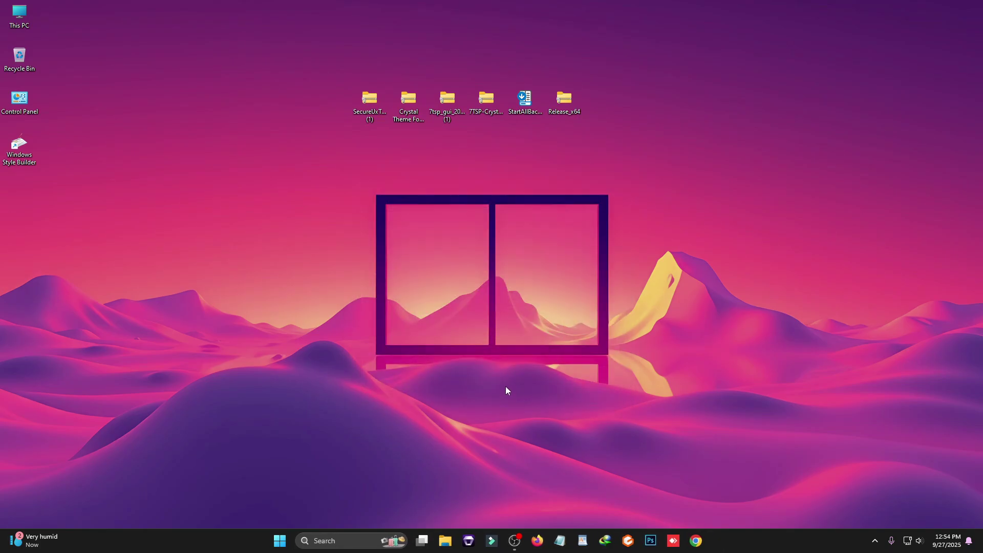
- Copy the Crystal folder and Crystal.theme file from the extracted Crystal Theme folder
{"action": "double_click", "coordinate": [19, 186]}
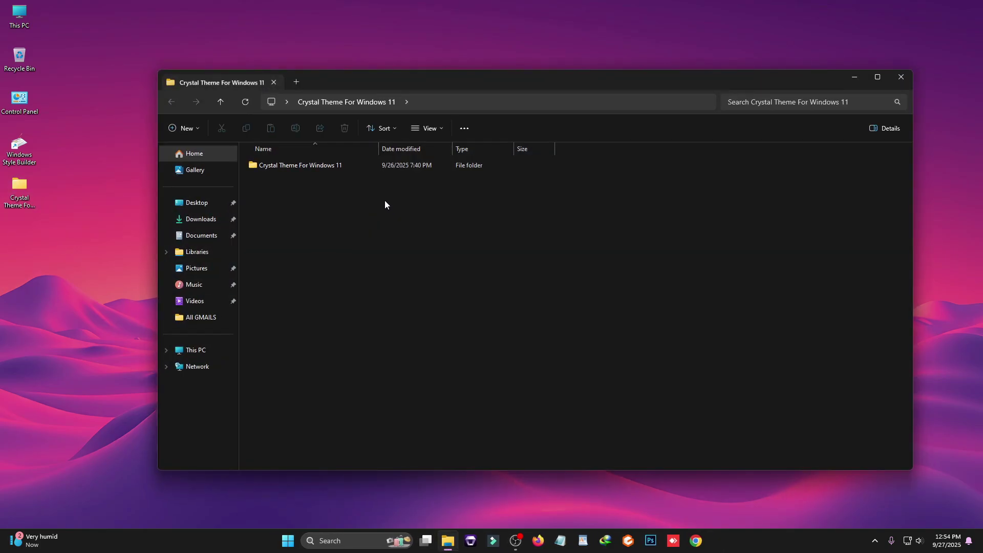
{"action": "double_click", "coordinate": [312, 165]}
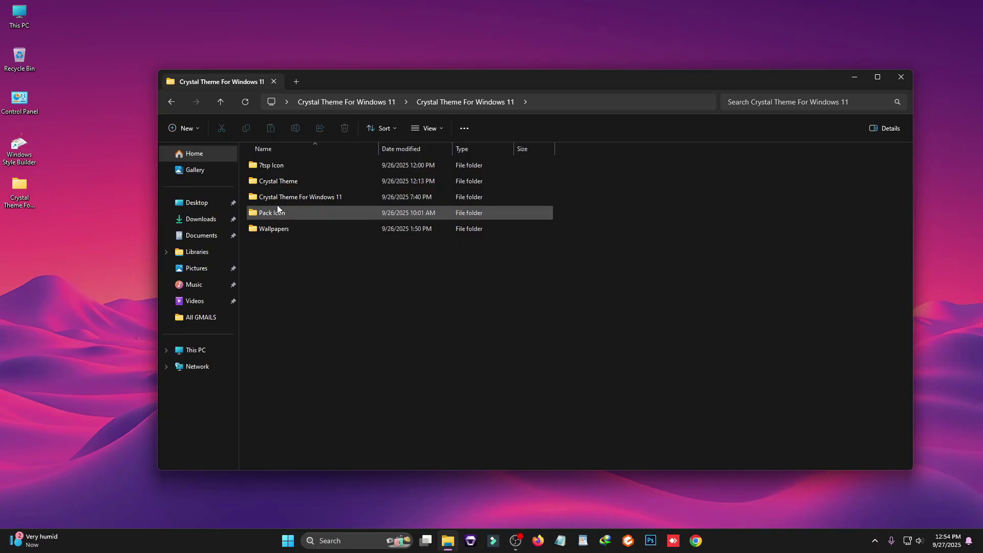
{"action": "double_click", "coordinate": [308, 199]}
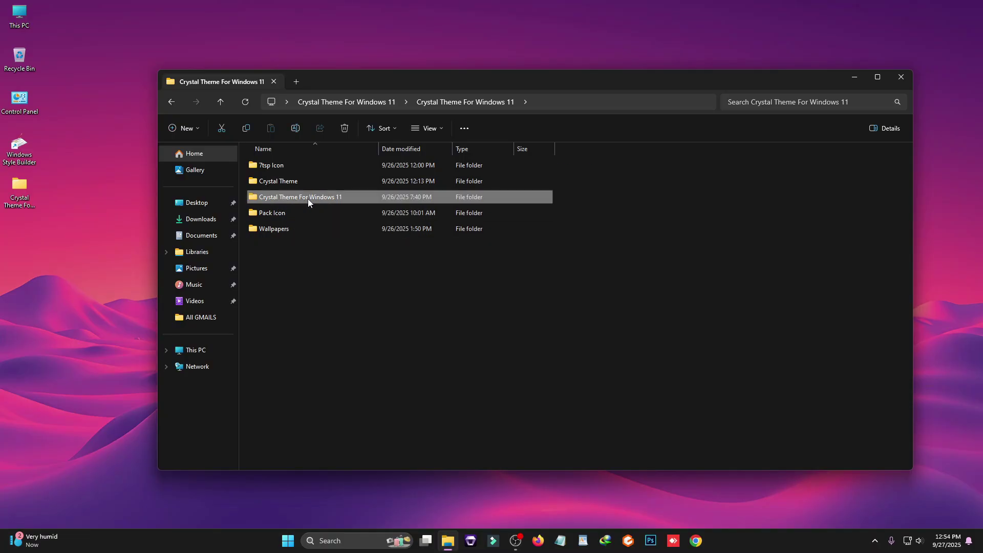
{"action": "double_click", "coordinate": [276, 166]}
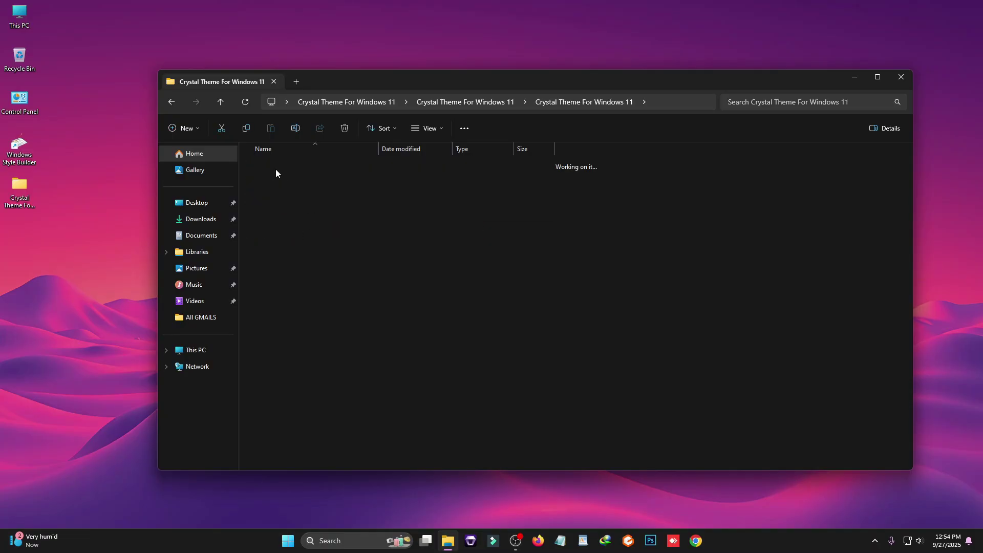
{"action": "left_click_drag", "start_coordinate": [276, 214], "coordinate": [309, 173]}
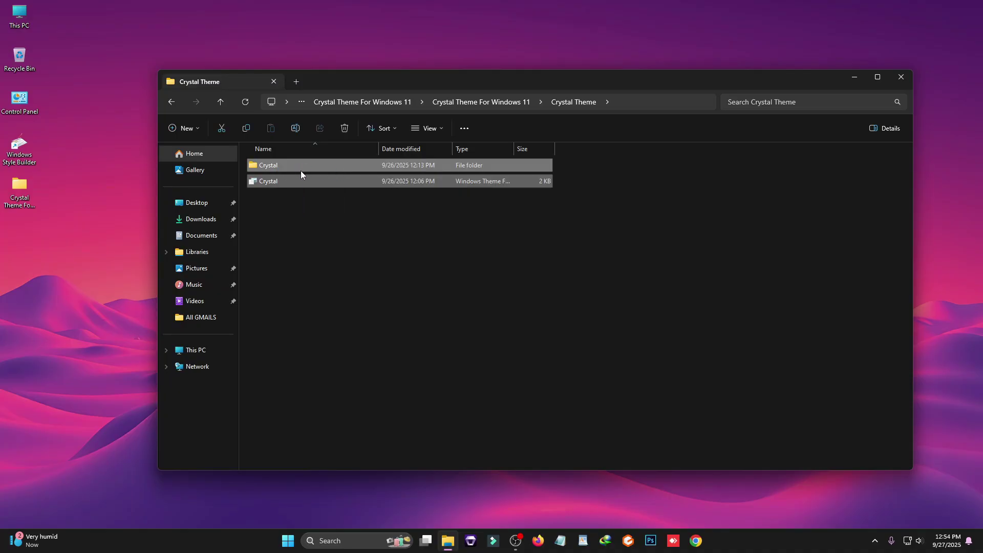
{"action": "right_click", "coordinate": [301, 175]}
{"action": "left_click", "coordinate": [330, 183]}
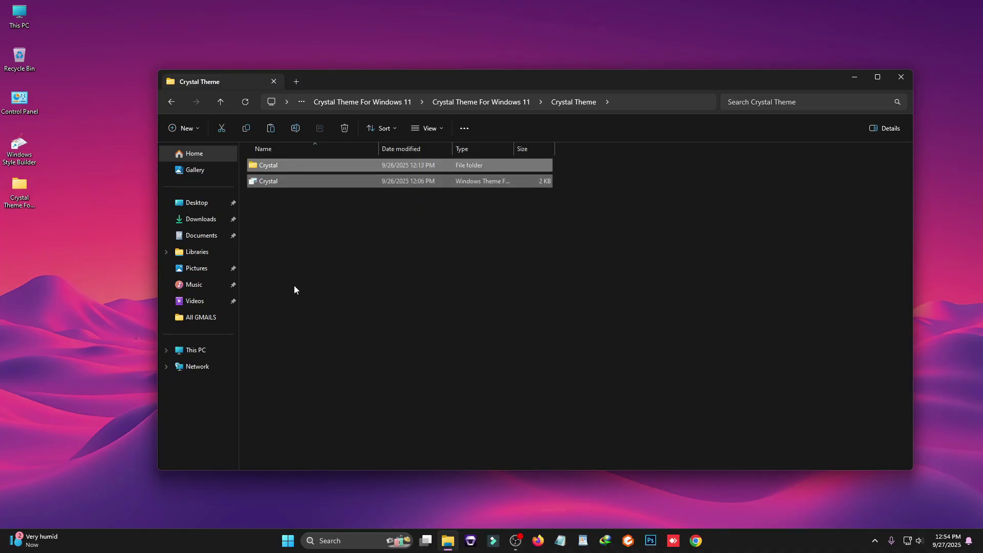
- Paste the Crystal items into C:\Windows\Resources\Themes, then return to Local Disk (C:)
{"action": "left_click", "coordinate": [197, 350]}
{"action": "double_click", "coordinate": [306, 176]}
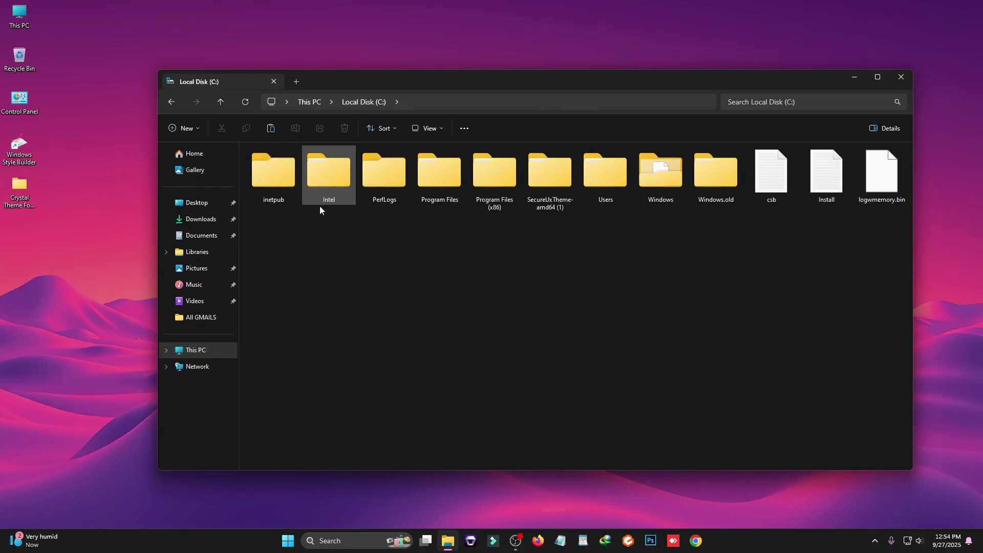
{"action": "double_click", "coordinate": [667, 184]}
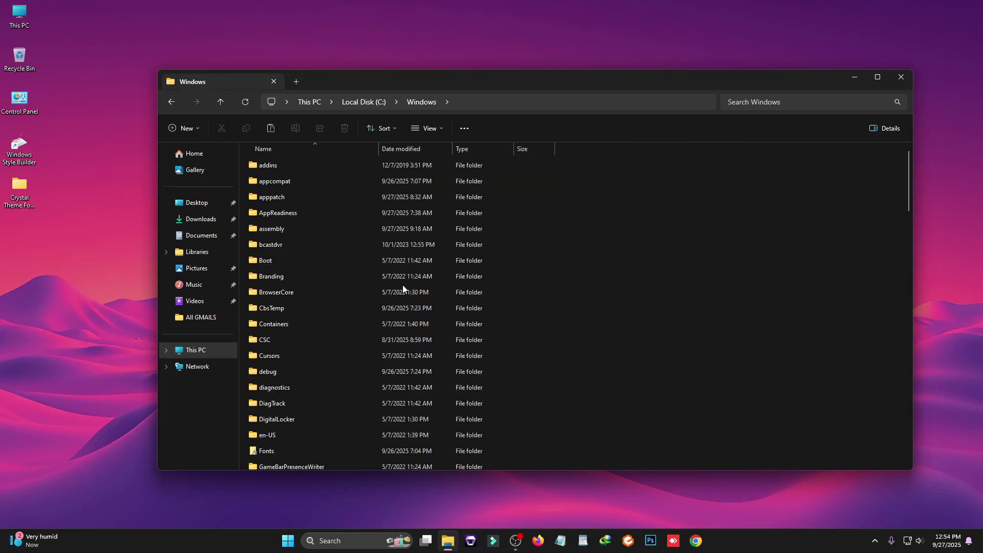
{"action": "key", "text": "r"}
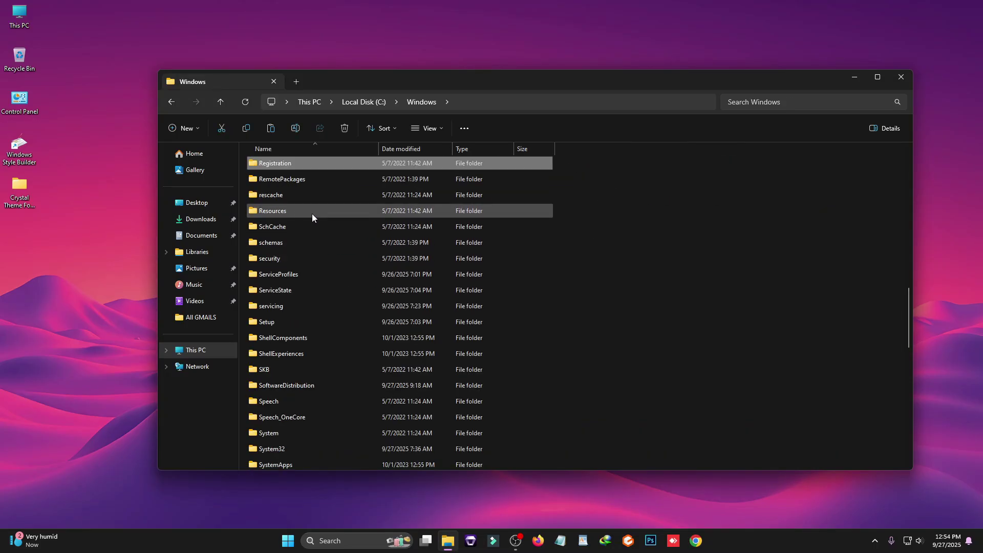
{"action": "double_click", "coordinate": [285, 212]}
{"action": "double_click", "coordinate": [287, 182]}
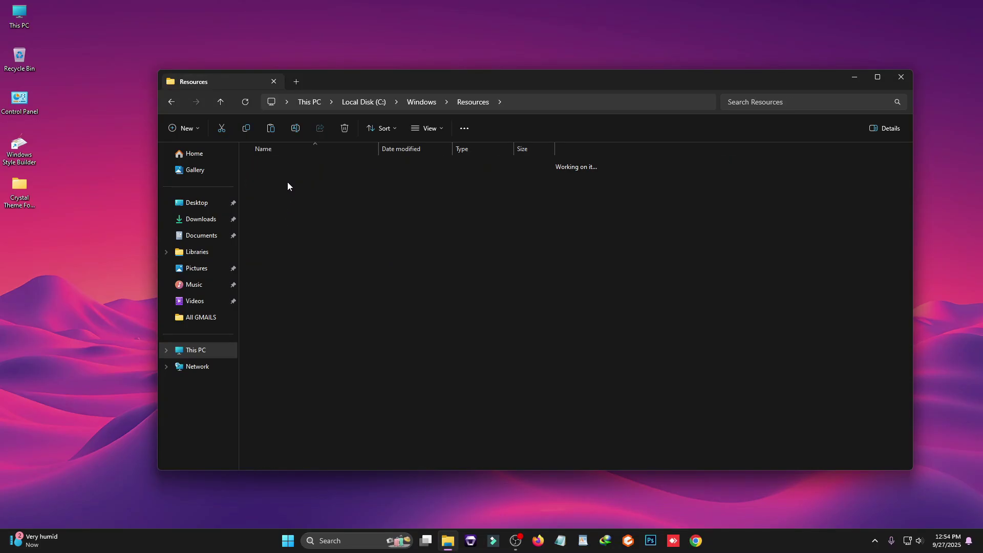
{"action": "right_click", "coordinate": [382, 365]}
{"action": "left_click", "coordinate": [395, 376]}
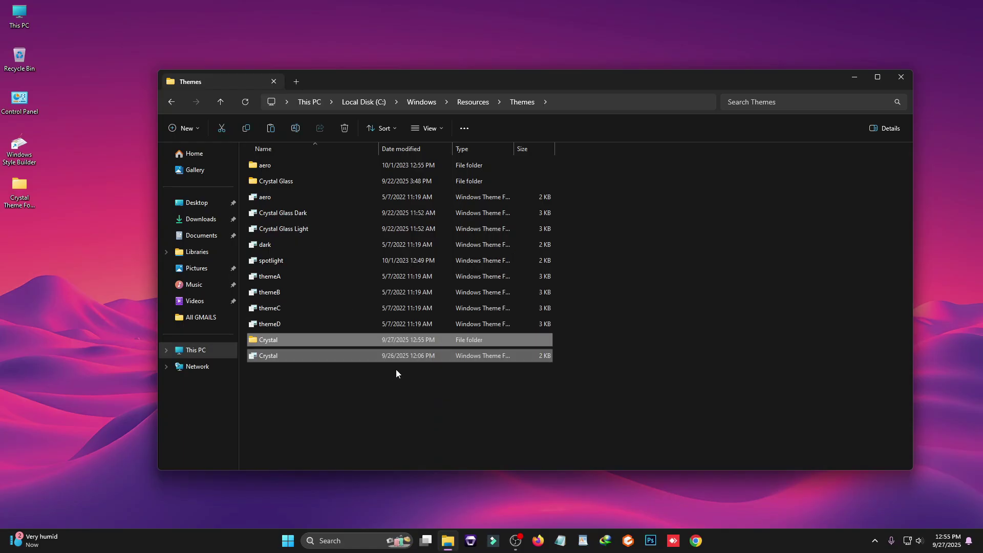
{"action": "left_click", "coordinate": [197, 350]}
{"action": "double_click", "coordinate": [336, 177]}
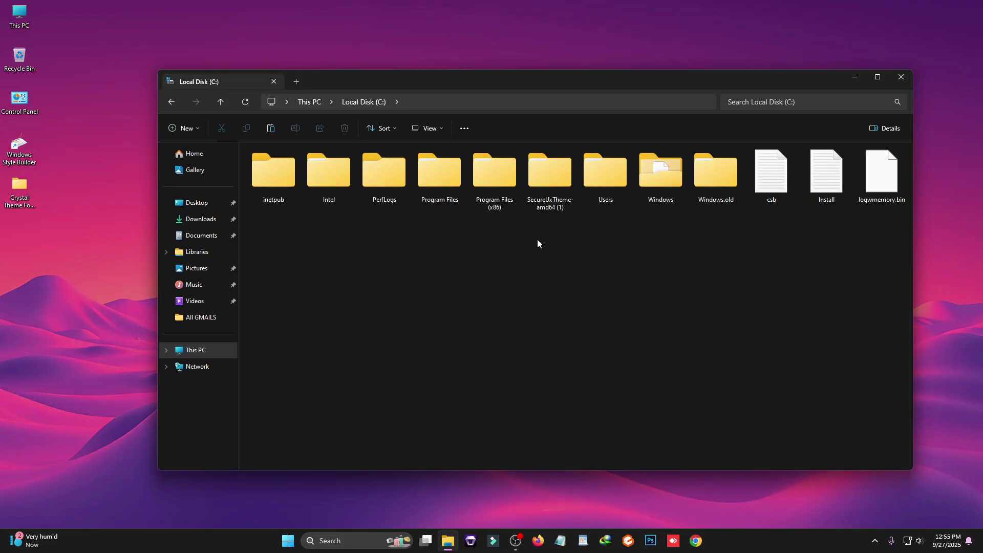
- Run ThemeTool as administrator and patch and apply the Crystal theme
{"action": "double_click", "coordinate": [550, 174]}
{"action": "double_click", "coordinate": [301, 169]}
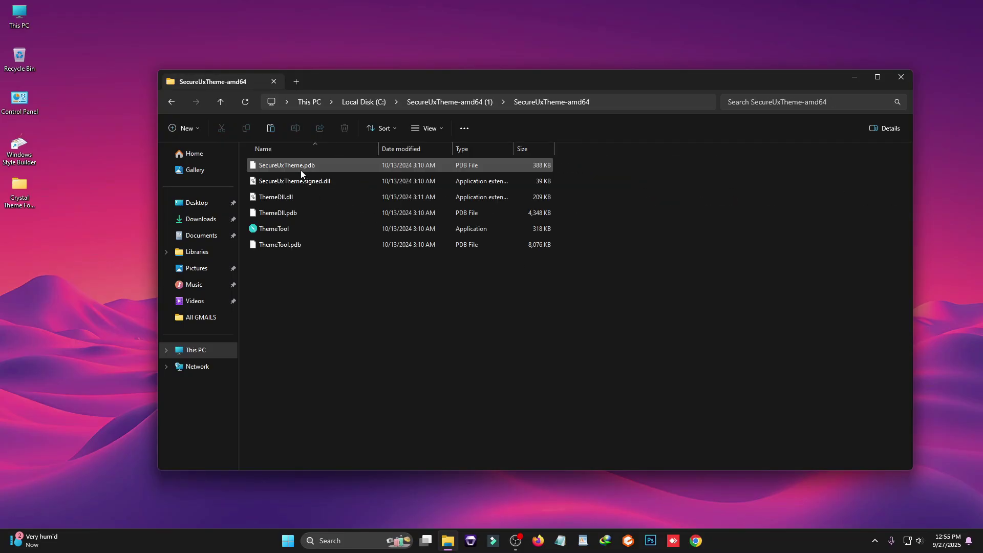
{"action": "right_click", "coordinate": [266, 229]}
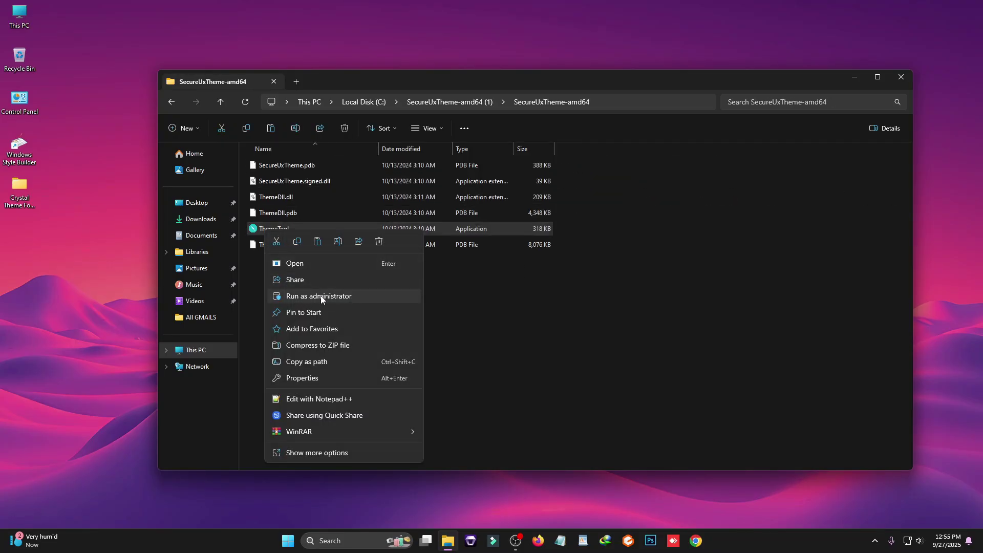
{"action": "left_click", "coordinate": [321, 296]}
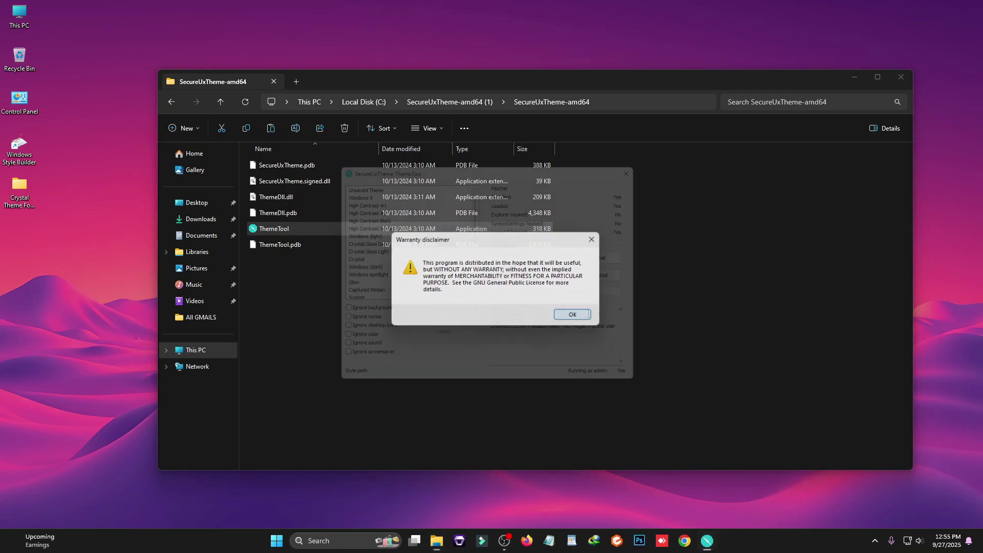
{"action": "scroll", "coordinate": [396, 275], "scroll_direction": "down", "scroll_amount": 1}
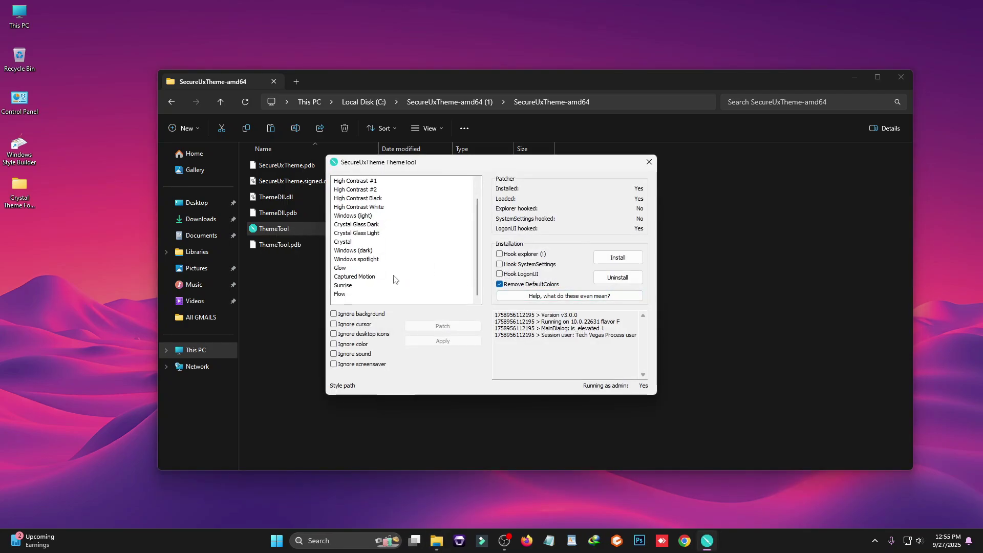
{"action": "left_click", "coordinate": [346, 241]}
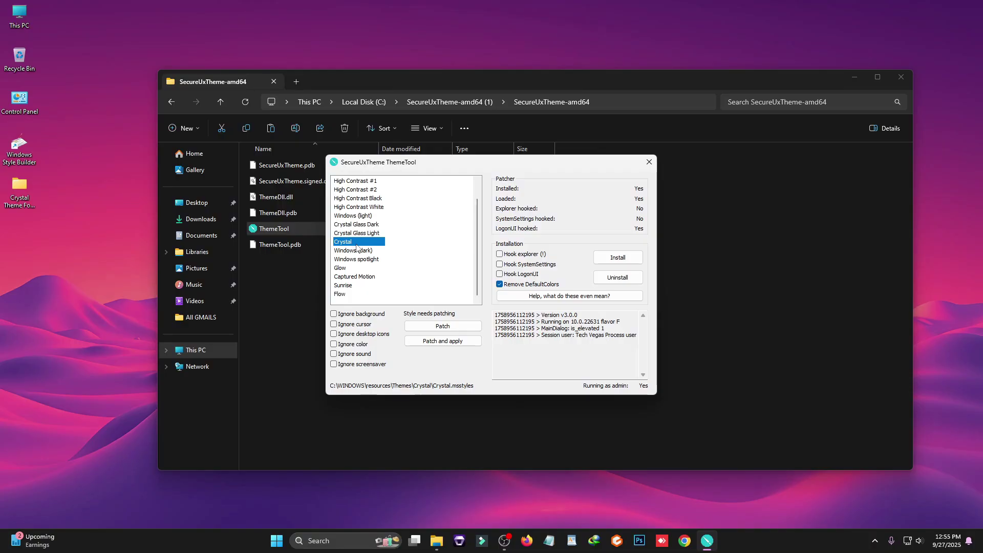
{"action": "left_click", "coordinate": [449, 342]}
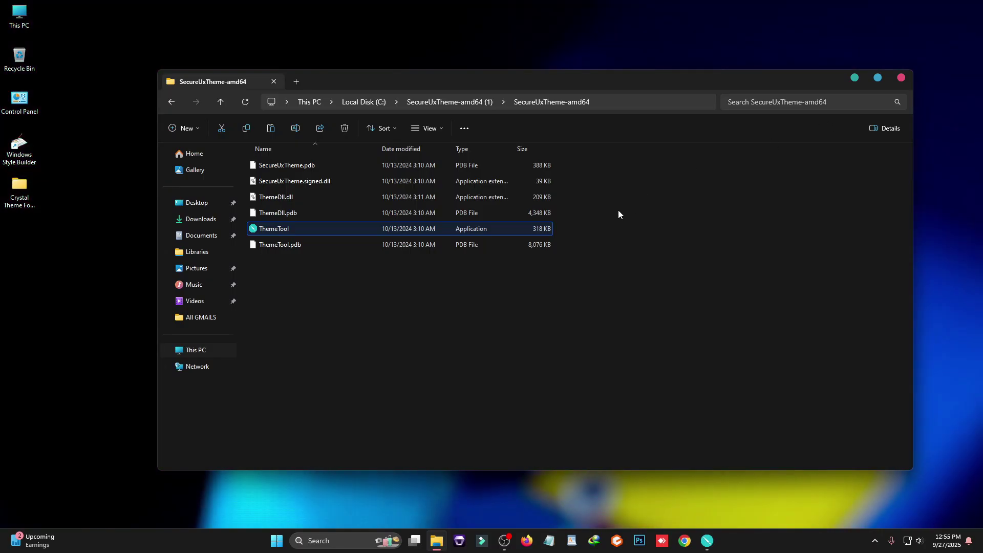
- Close ThemeTool and the Explorer windows, then select the 7TSP-Crystal-Icon-Pack archive
{"action": "left_click", "coordinate": [902, 79]}
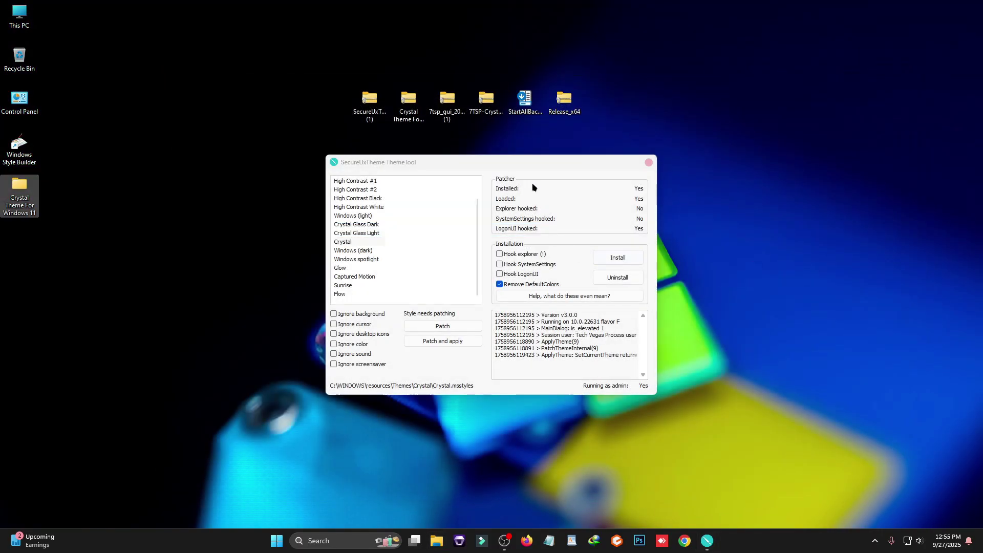
{"action": "left_click", "coordinate": [649, 163]}
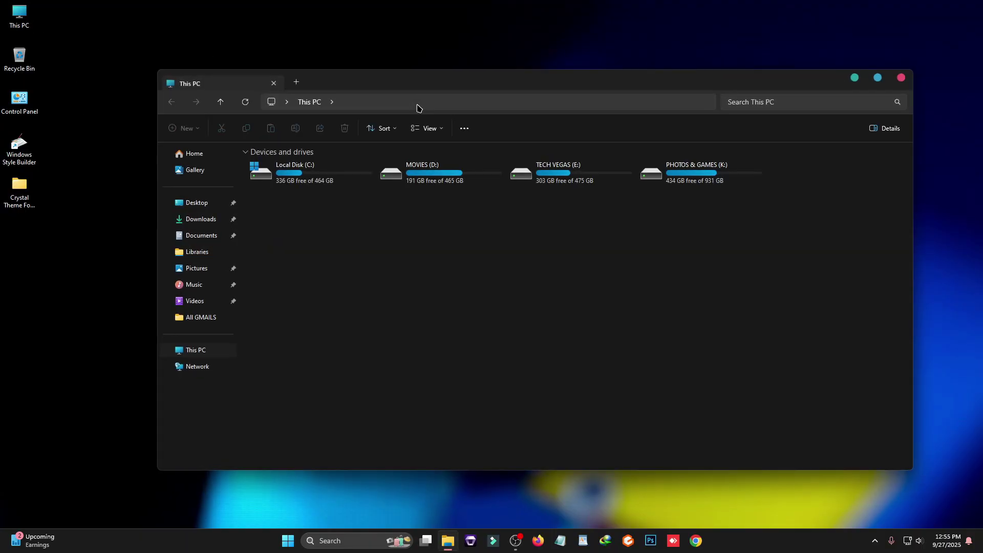
{"action": "left_click", "coordinate": [901, 79]}
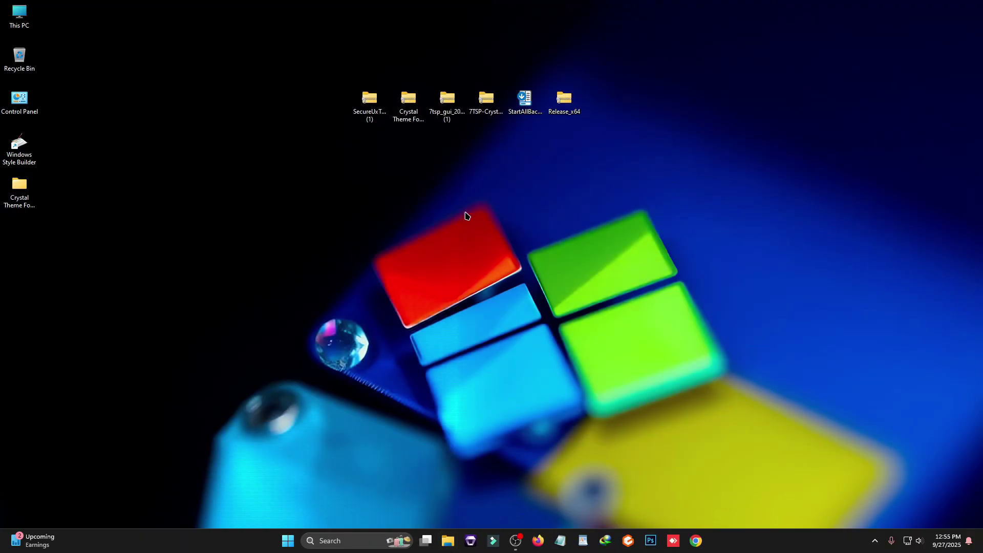
{"action": "left_click", "coordinate": [490, 121]}
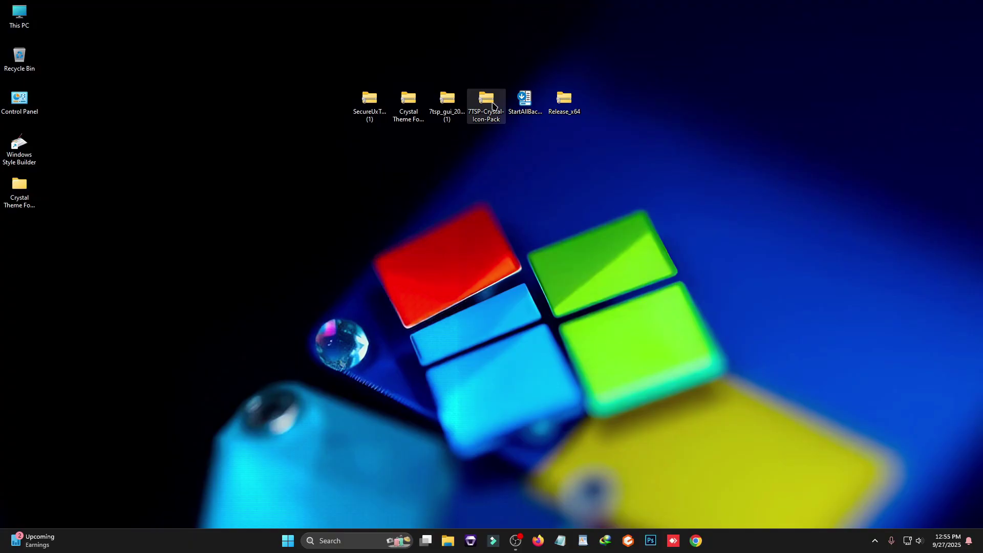
- Extract the 7TSP-Crystal-Icon-Pack archive to the desktop with WinRAR
{"action": "right_click", "coordinate": [493, 106]}
{"action": "mouse_move", "coordinate": [530, 353]}
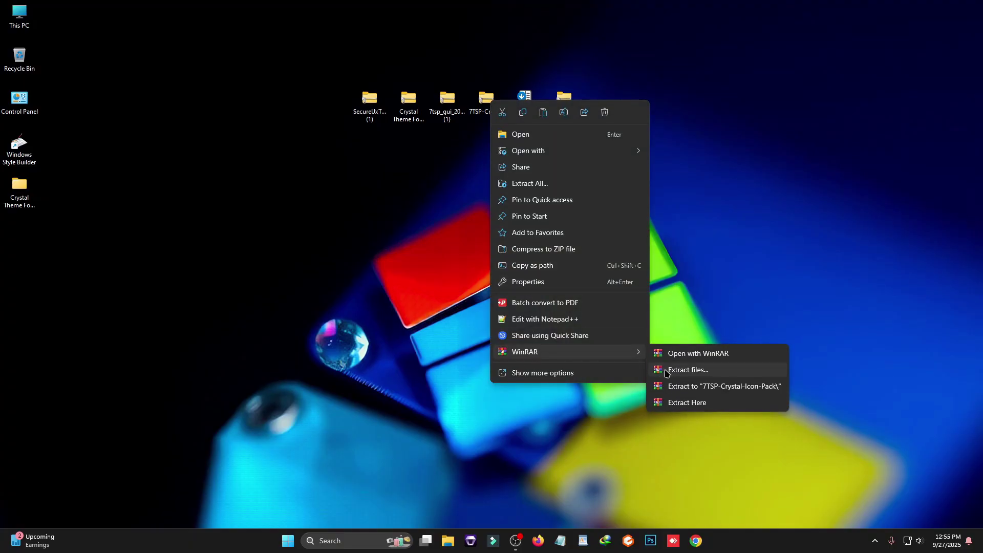
{"action": "left_click", "coordinate": [667, 370]}
{"action": "left_click", "coordinate": [518, 387]}
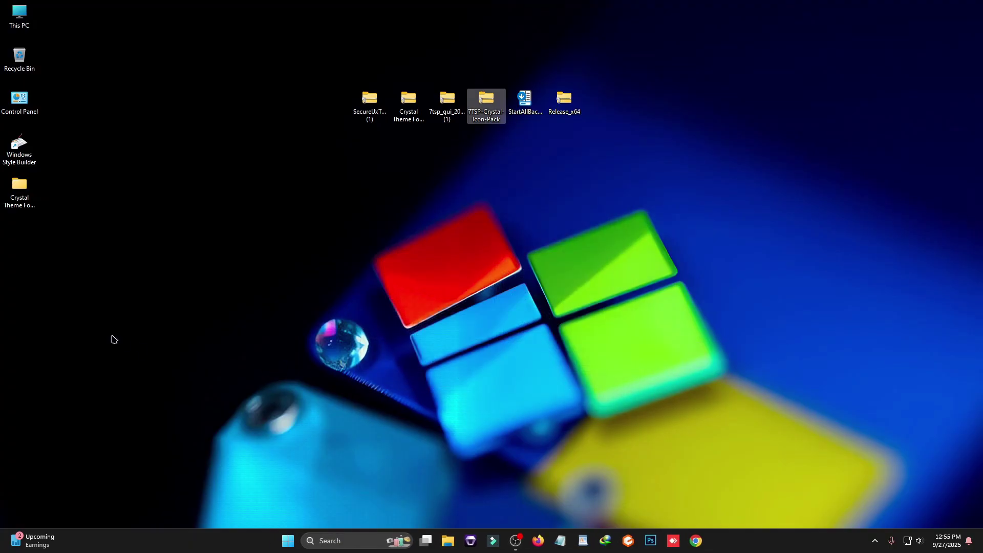
- Rename '7TSP Crystal Icon Pack.7z.Remove' to end in .7z and accept the extension change
{"action": "double_click", "coordinate": [19, 230]}
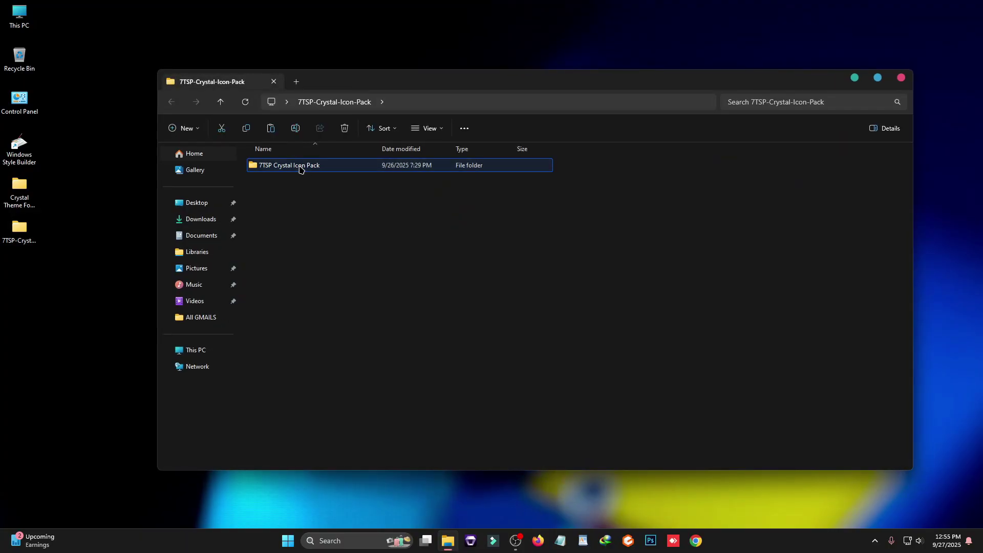
{"action": "double_click", "coordinate": [300, 165]}
{"action": "left_click", "coordinate": [288, 166]}
{"action": "right_click", "coordinate": [289, 169]}
{"action": "left_click", "coordinate": [296, 168]}
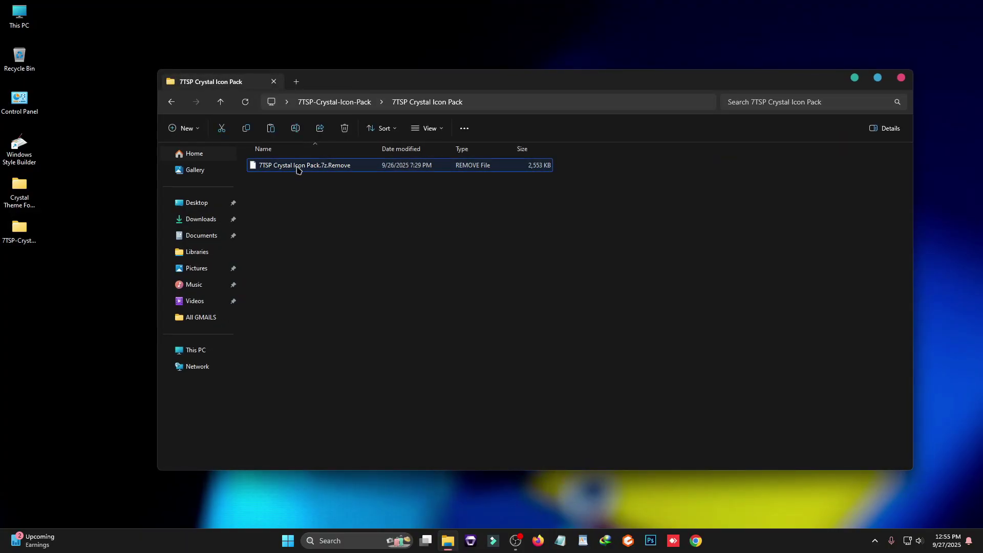
{"action": "right_click", "coordinate": [297, 168]}
{"action": "left_click", "coordinate": [357, 174]}
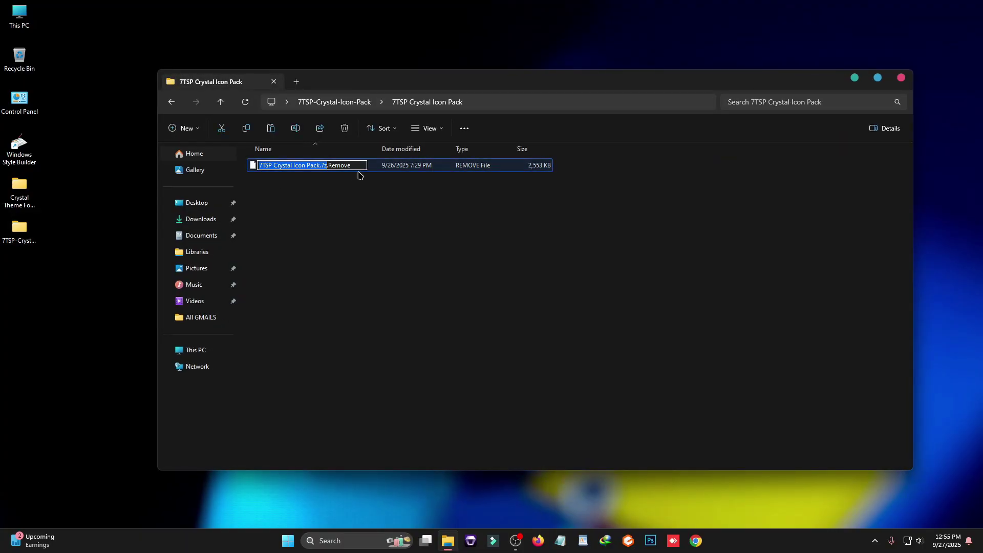
{"action": "left_click_drag", "start_coordinate": [352, 165], "coordinate": [328, 175]}
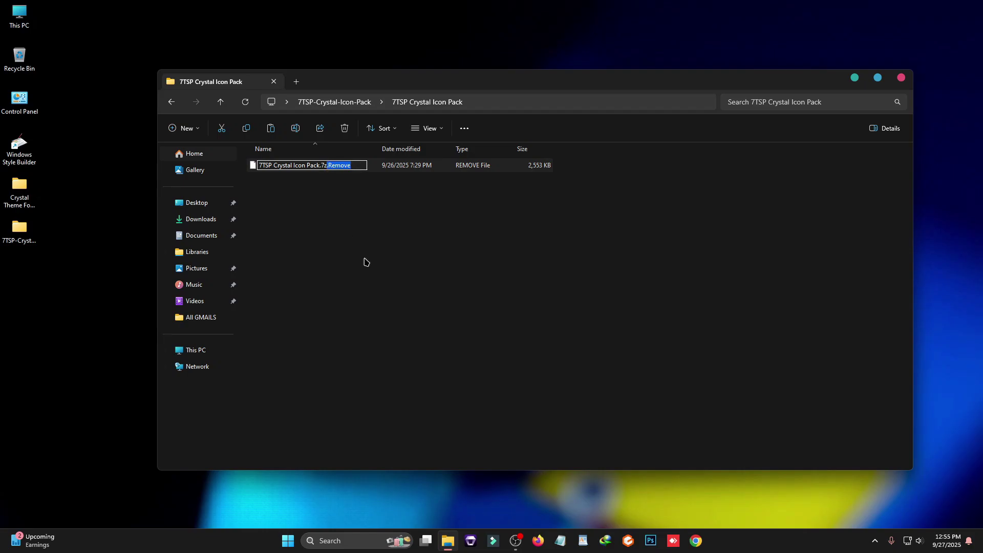
{"action": "key", "text": "BackSpace"}
{"action": "key", "text": "Return"}
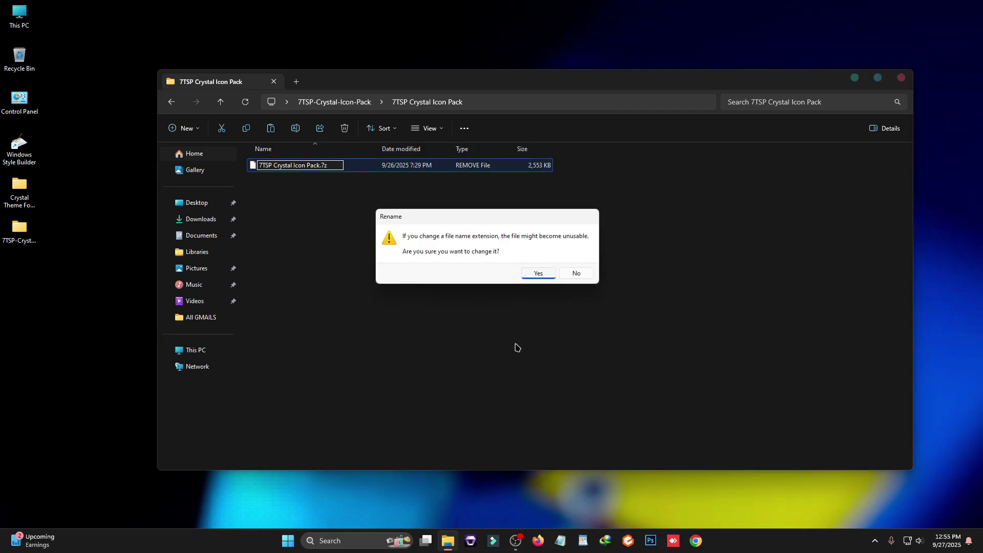
{"action": "left_click", "coordinate": [537, 275]}
- Close the icon pack folder and extract the 7tsp_gui archive to the desktop
{"action": "left_click", "coordinate": [901, 80]}
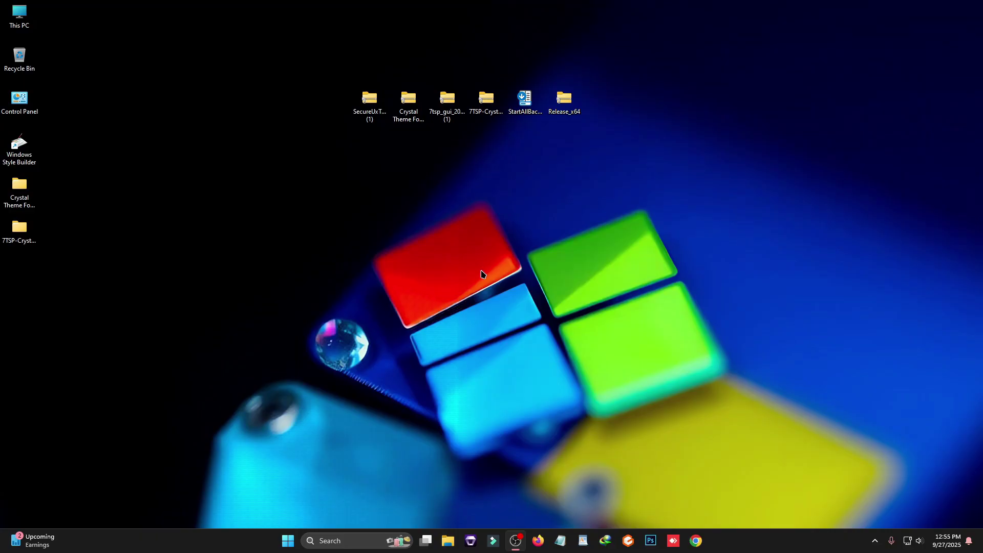
{"action": "left_click", "coordinate": [455, 117]}
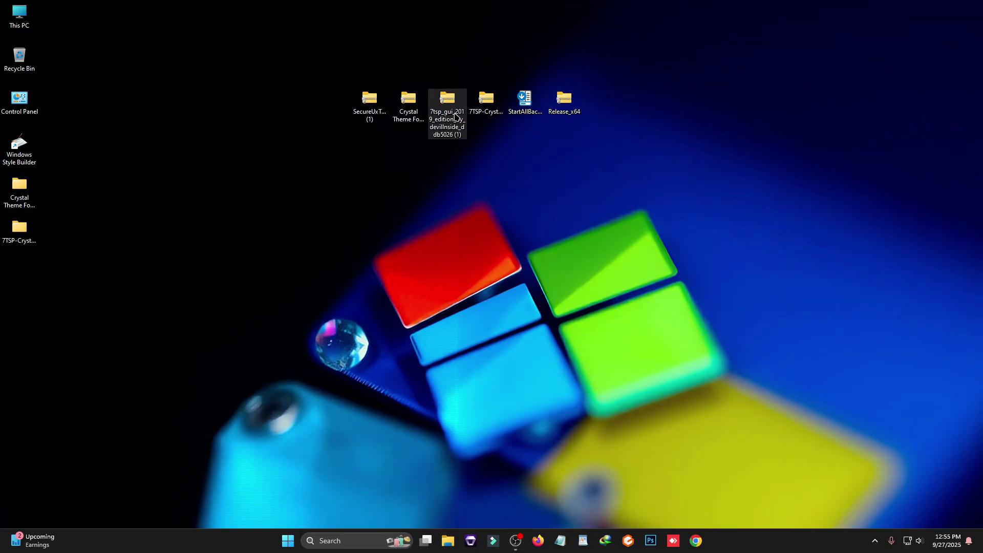
{"action": "right_click", "coordinate": [453, 103]}
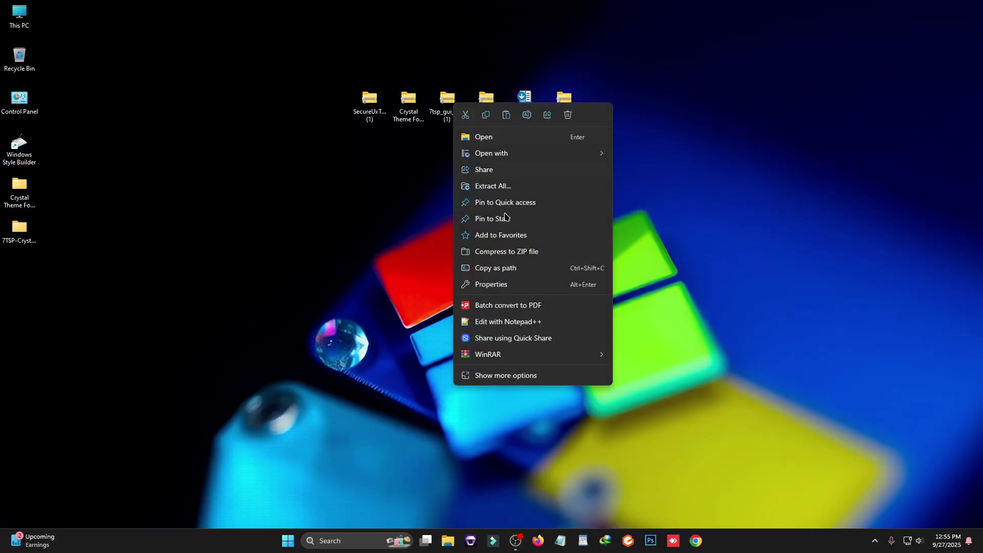
{"action": "mouse_move", "coordinate": [515, 361]}
{"action": "left_click", "coordinate": [640, 373]}
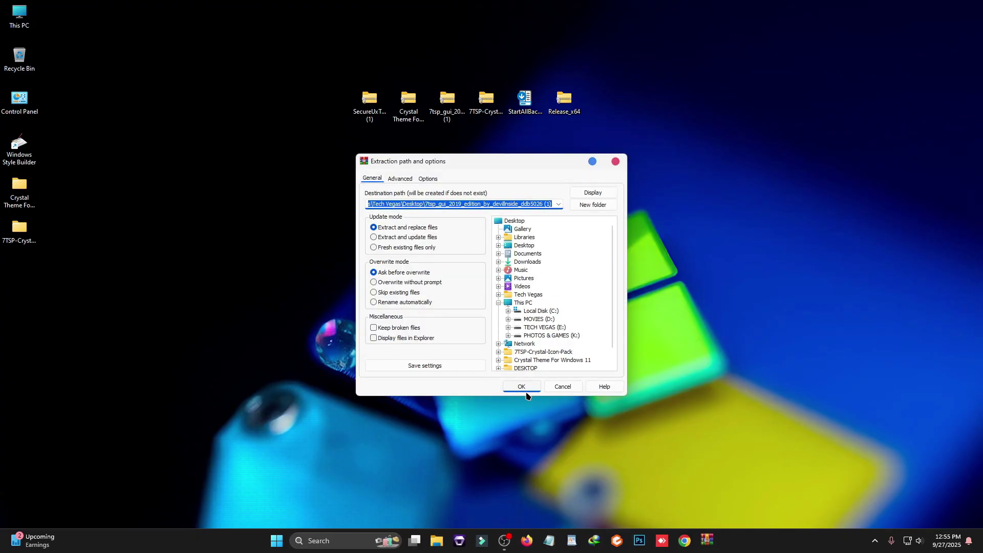
{"action": "left_click", "coordinate": [522, 382]}
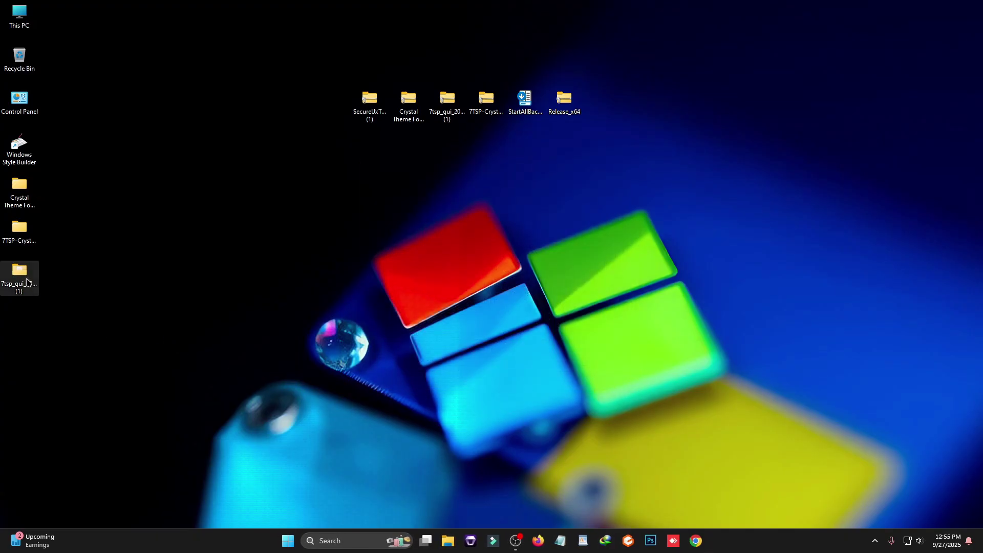
- Rename the 7tsp GUI file from .ee to .exe and run it as administrator
{"action": "double_click", "coordinate": [21, 276]}
{"action": "right_click", "coordinate": [306, 167]}
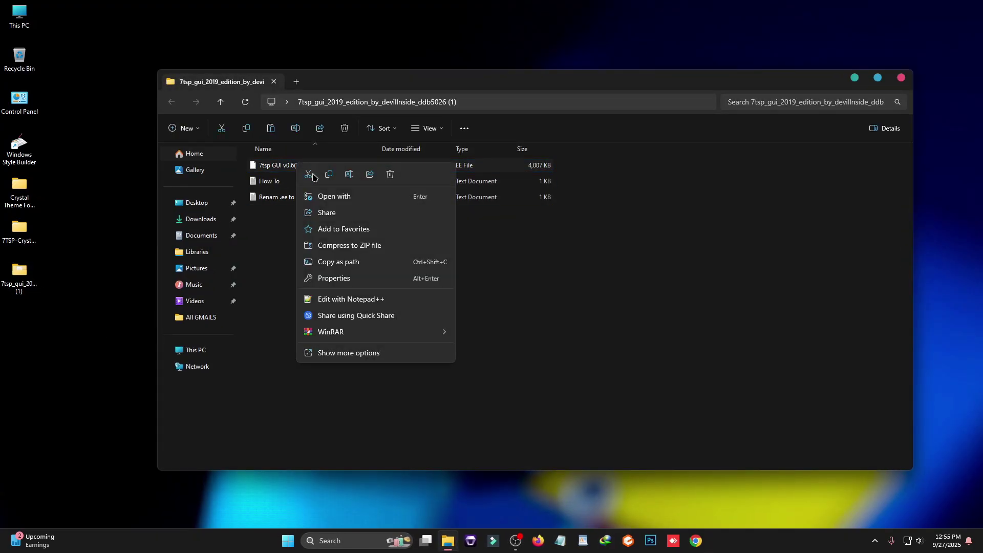
{"action": "left_click", "coordinate": [350, 176]}
{"action": "key", "text": "Right"}
{"action": "key", "text": "Right"}
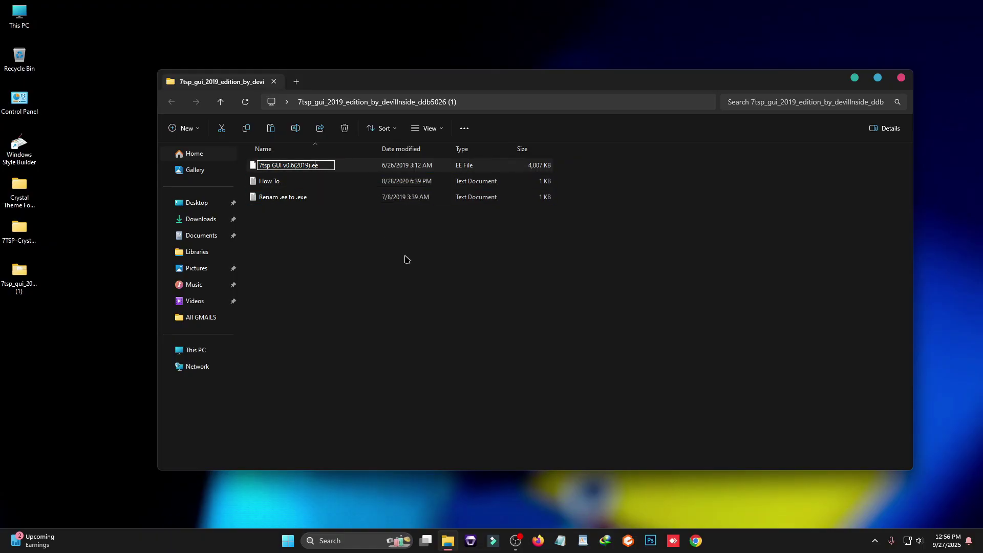
{"action": "type", "text": "x"}
{"action": "key", "text": "Return"}
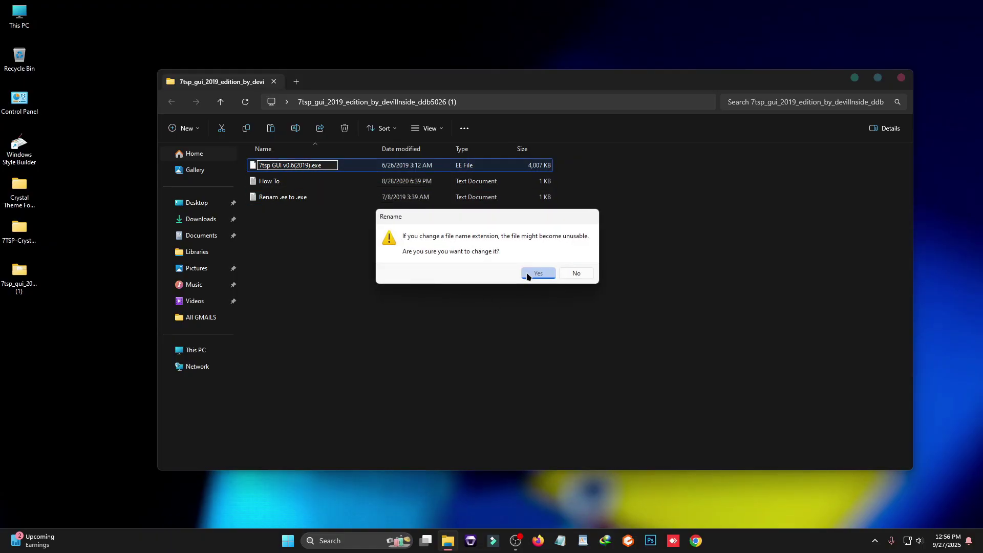
{"action": "left_click", "coordinate": [532, 274]}
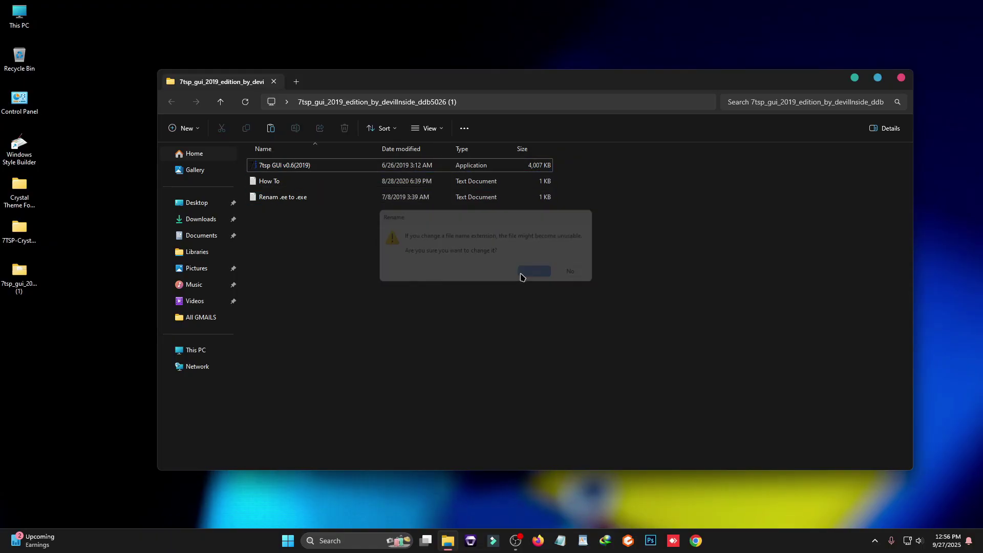
{"action": "right_click", "coordinate": [286, 164]}
{"action": "left_click", "coordinate": [333, 239]}
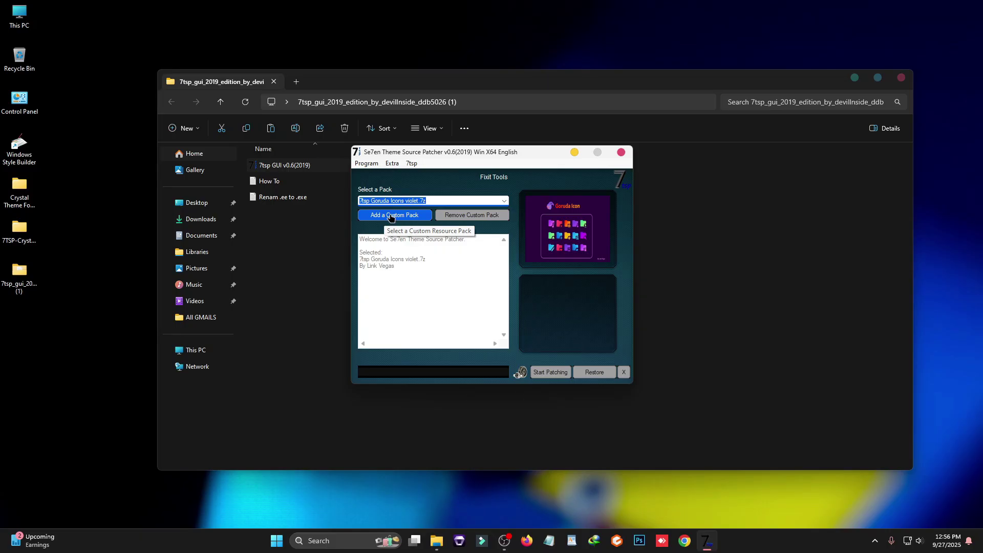
- Add '7TSP Crystal Icon Pack.7z' as a custom pack and confirm Start Patching
{"action": "left_click", "coordinate": [392, 216]}
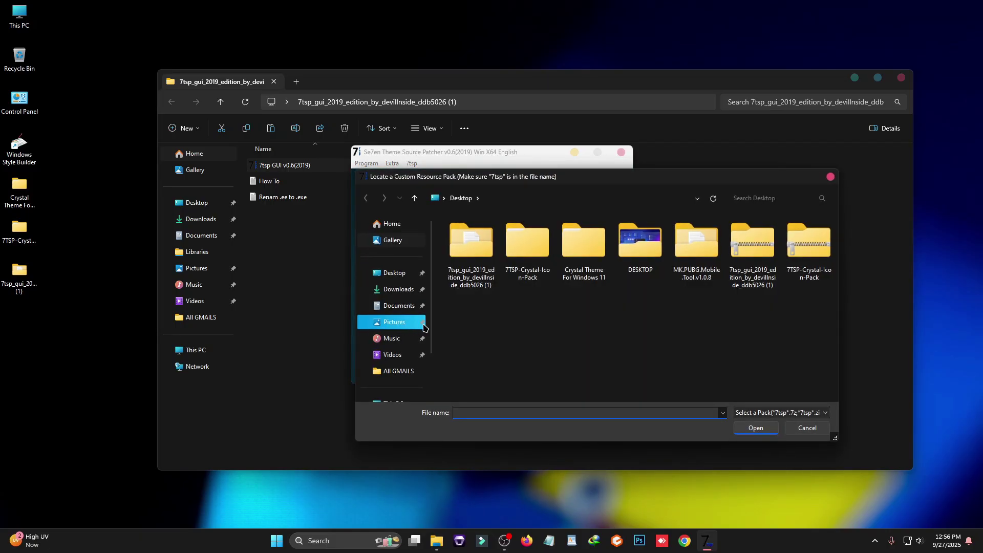
{"action": "double_click", "coordinate": [530, 260]}
{"action": "double_click", "coordinate": [476, 237]}
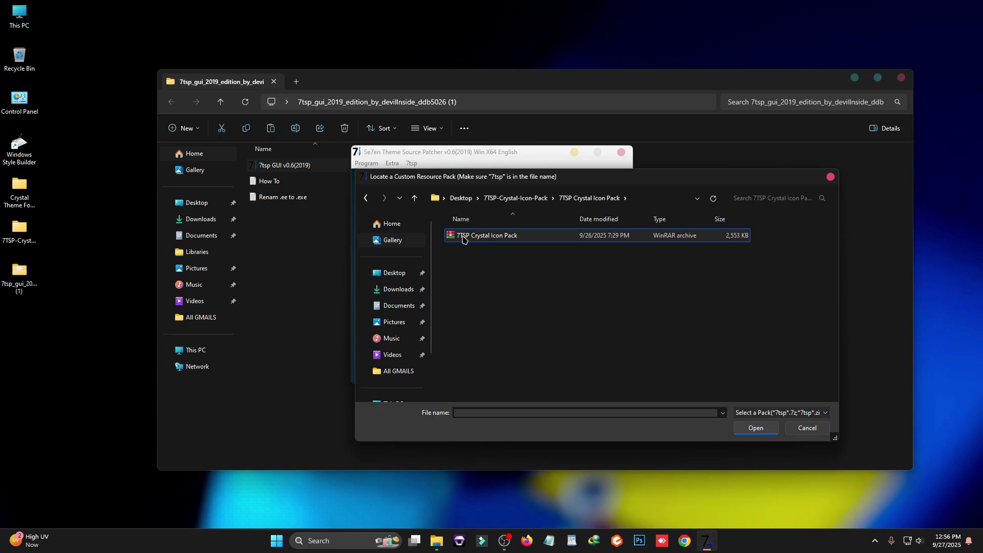
{"action": "double_click", "coordinate": [479, 239]}
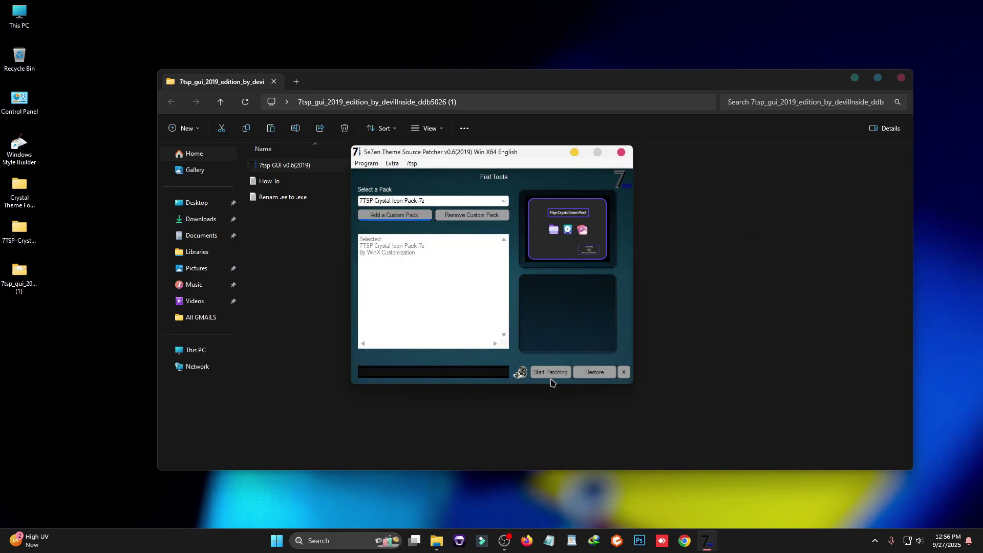
{"action": "left_click", "coordinate": [551, 377]}
{"action": "left_click", "coordinate": [489, 322]}
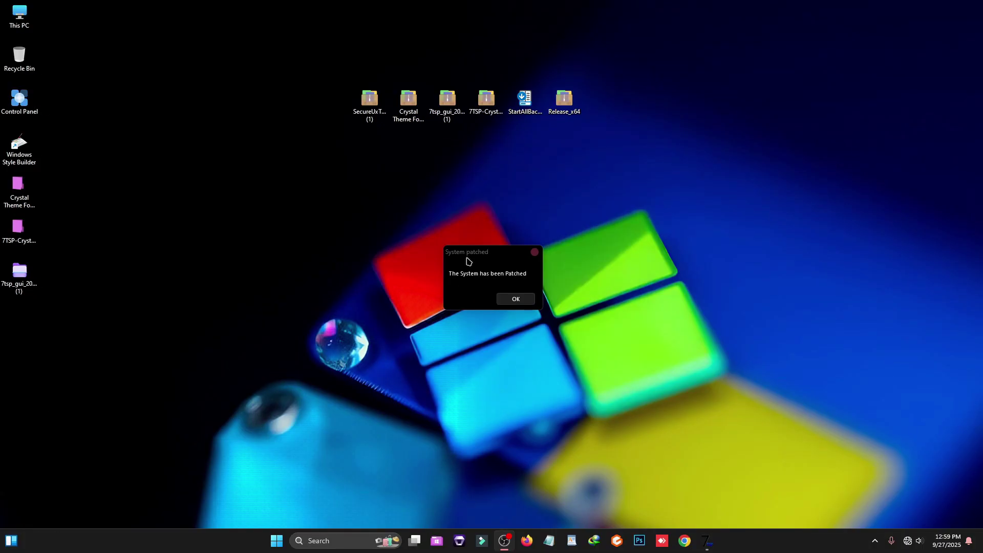
- Dismiss the 'System patched' message, view the Crystal icons in This PC, then close it
{"action": "left_click", "coordinate": [516, 299]}
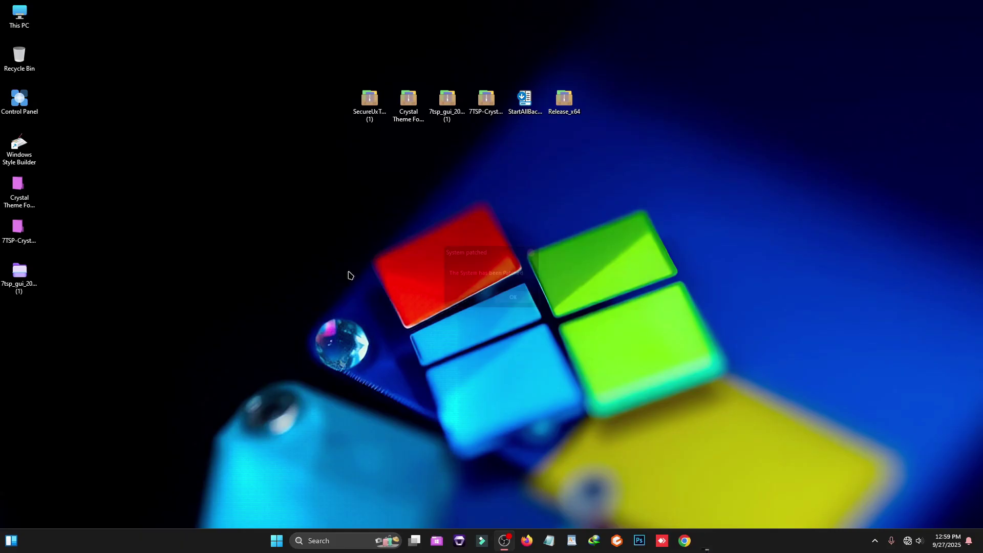
{"action": "double_click", "coordinate": [19, 15]}
{"action": "left_click_drag", "start_coordinate": [404, 85], "coordinate": [373, 92]}
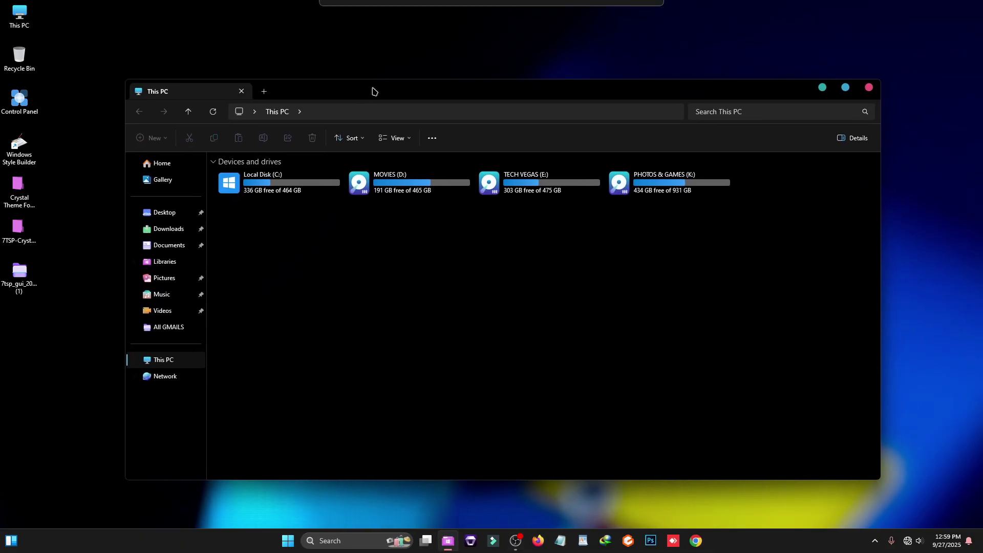
{"action": "left_click", "coordinate": [876, 86]}
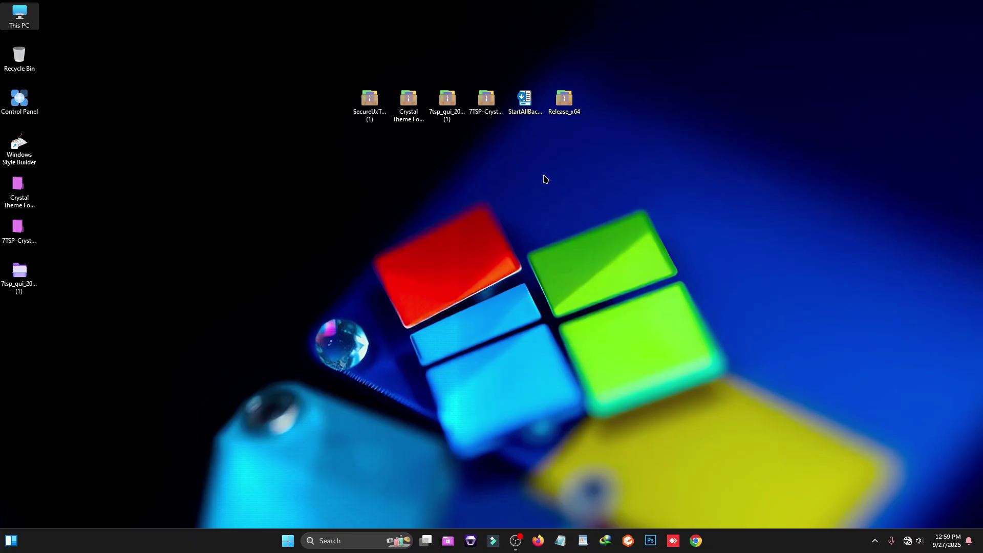
- Install StartAllBack for all users, dismissing the floating point error
{"action": "double_click", "coordinate": [524, 101]}
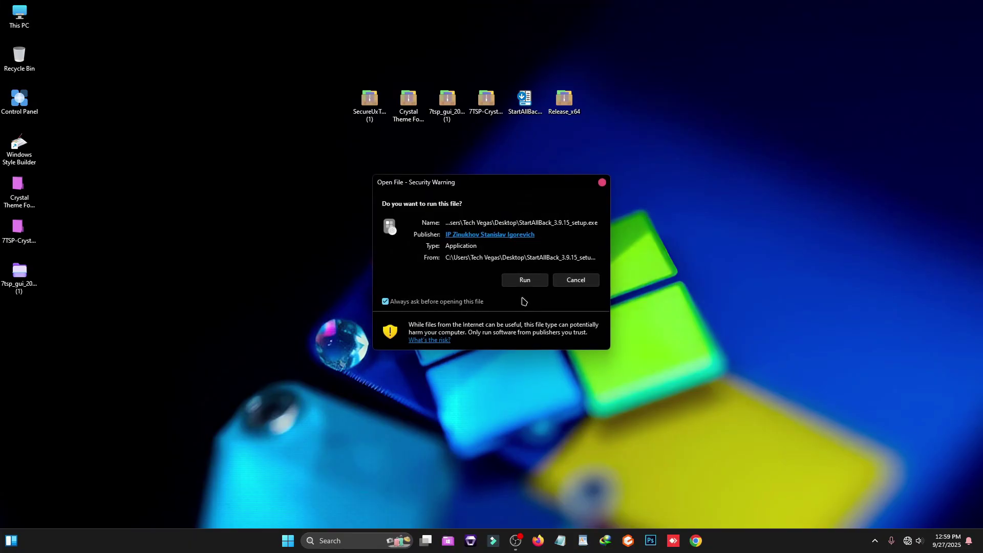
{"action": "left_click", "coordinate": [524, 283]}
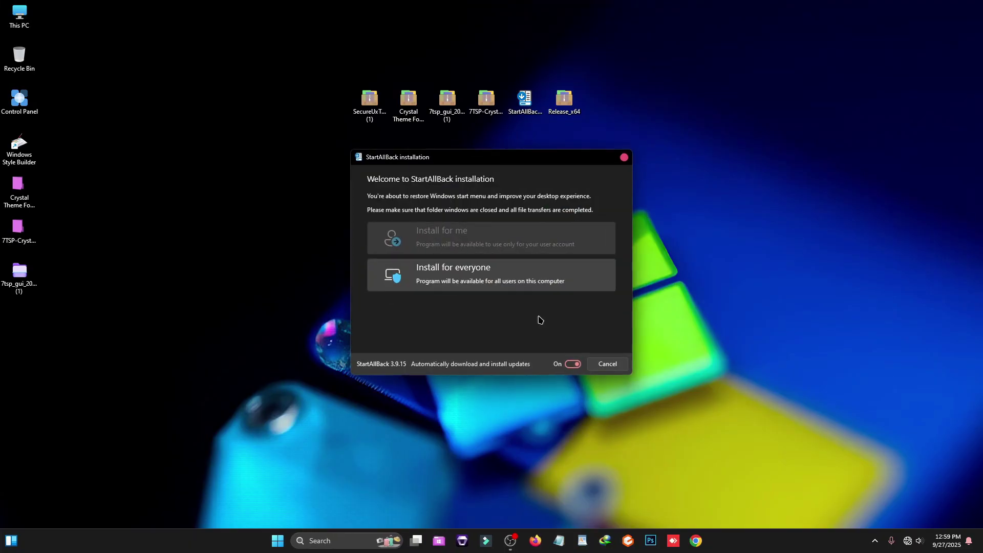
{"action": "left_click", "coordinate": [465, 278]}
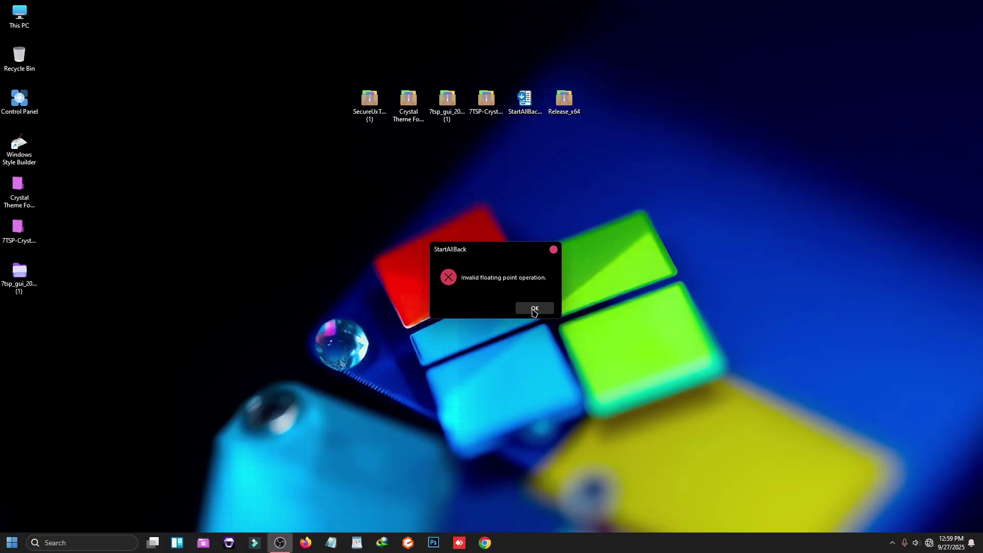
{"action": "left_click", "coordinate": [533, 310]}
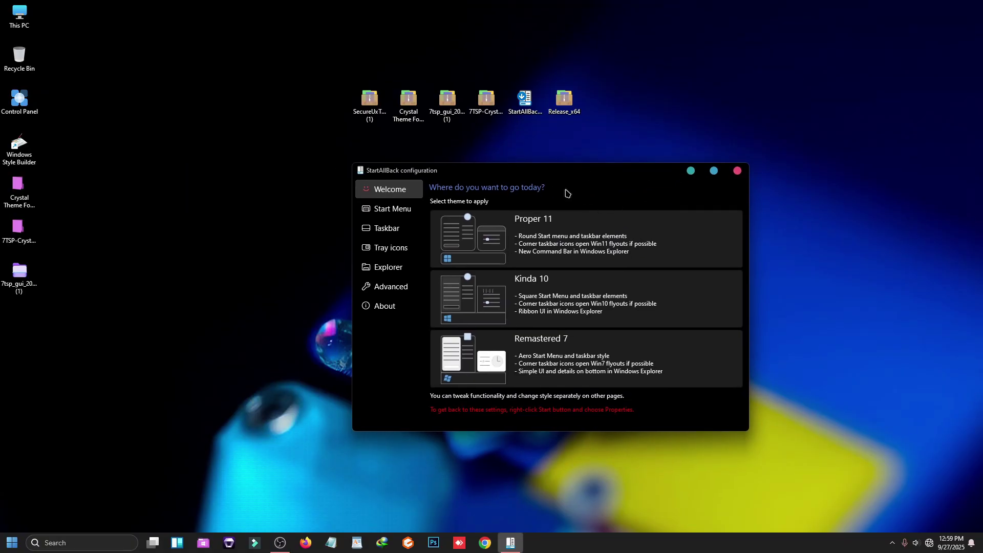
{"action": "left_click", "coordinate": [737, 172]}
- Switch 'Use enhanced classic taskbar' off in StartAllBack and restart Explorer
{"action": "right_click", "coordinate": [526, 542]}
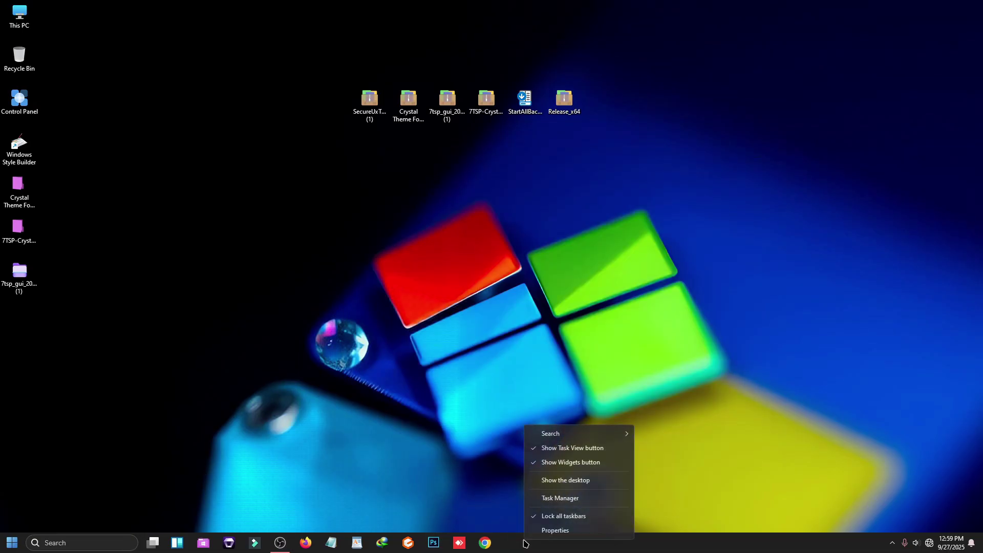
{"action": "left_click", "coordinate": [554, 532]}
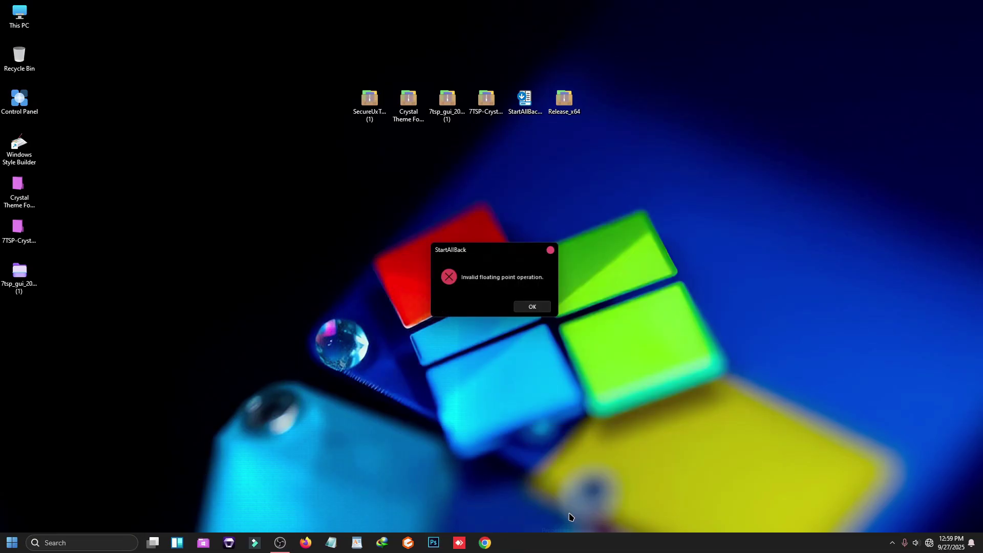
{"action": "left_click", "coordinate": [534, 309]}
{"action": "left_click_drag", "start_coordinate": [455, 139], "coordinate": [493, 162]}
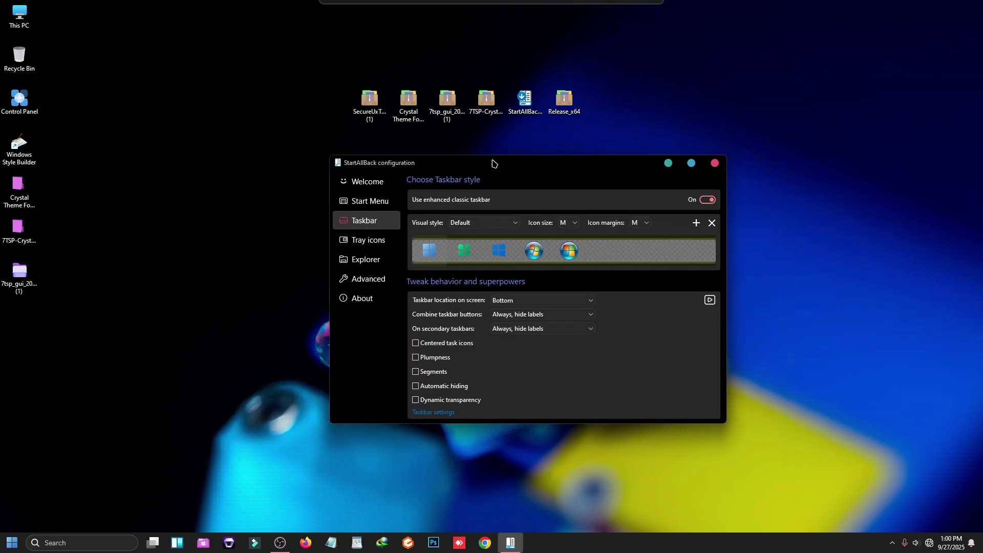
{"action": "left_click", "coordinate": [710, 200]}
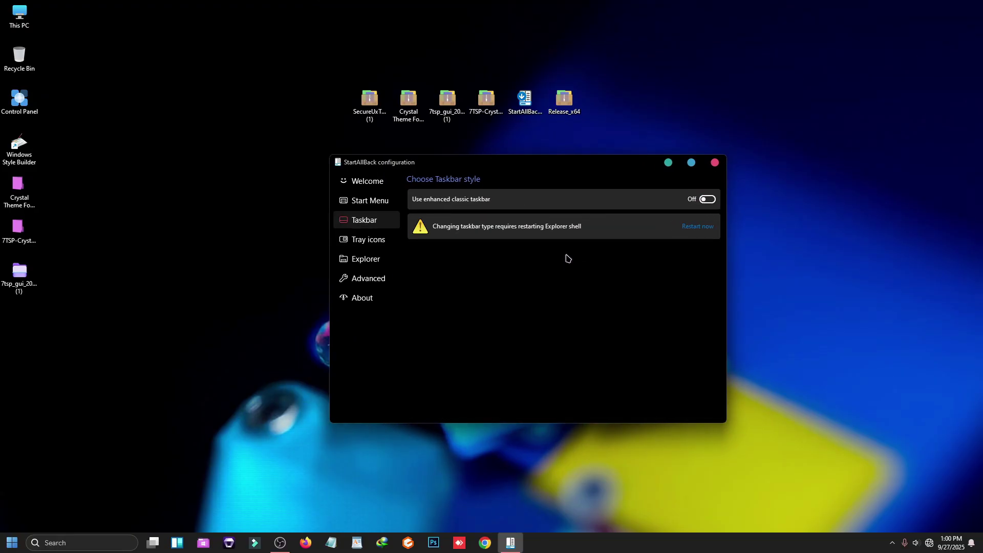
{"action": "left_click", "coordinate": [695, 228]}
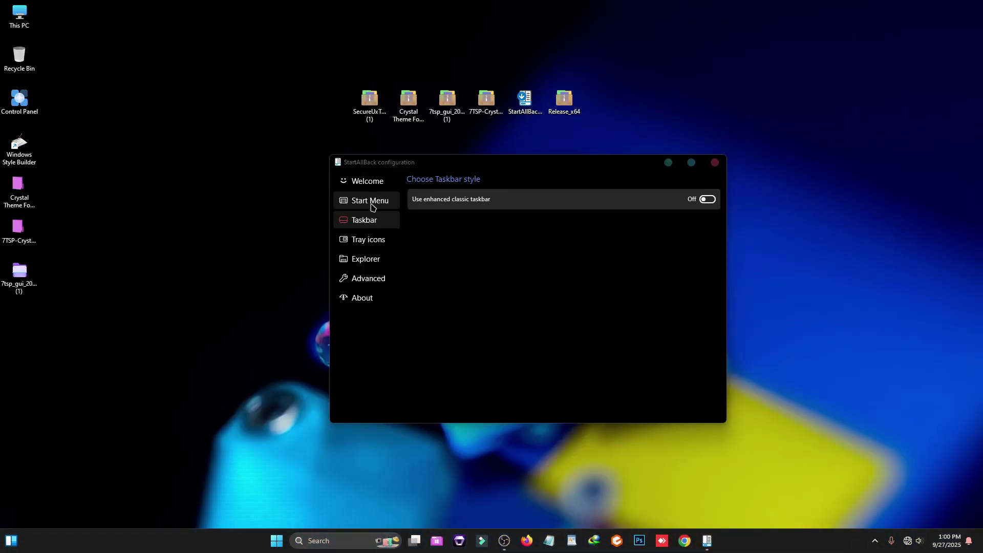
- Disable StartAllBack's enhanced classic Start menu, choose the Win7 Command Bar Explorer style, and open This PC
{"action": "left_click", "coordinate": [372, 202]}
{"action": "left_click", "coordinate": [707, 201]}
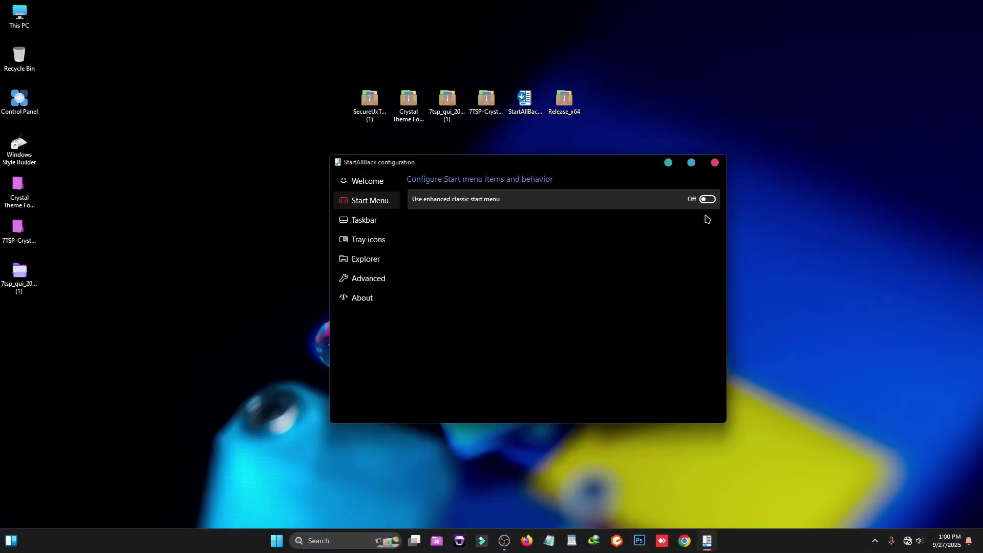
{"action": "left_click", "coordinate": [353, 262]}
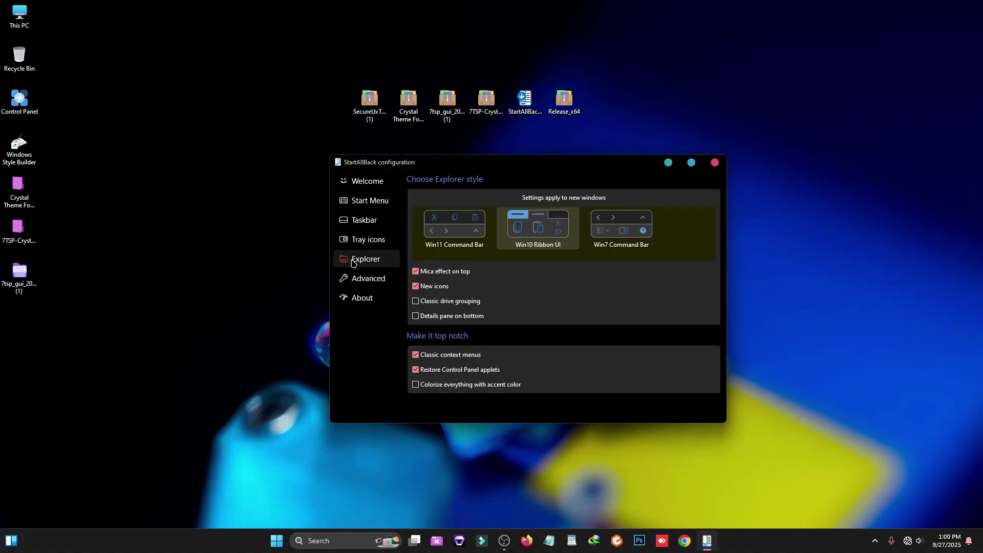
{"action": "left_click", "coordinate": [629, 233]}
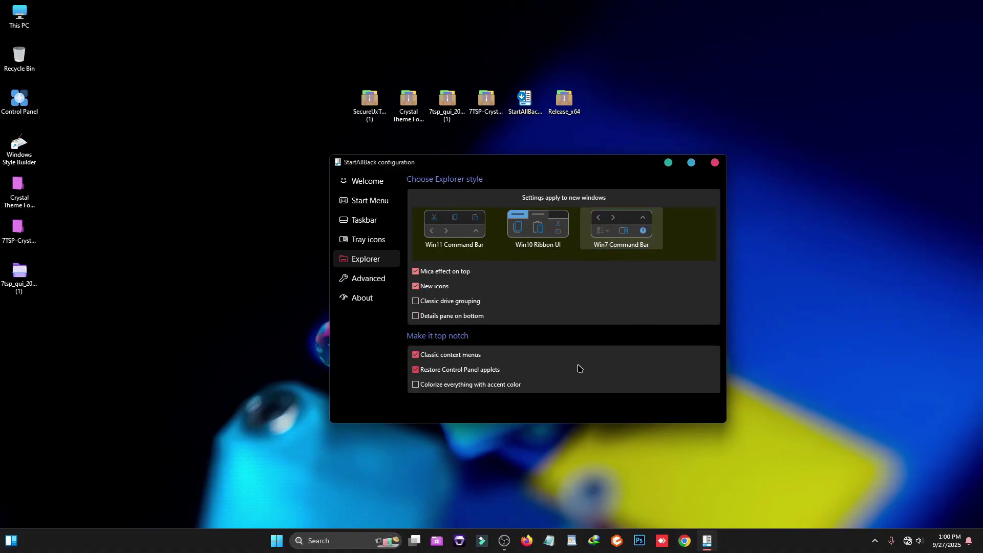
{"action": "double_click", "coordinate": [32, 15]}
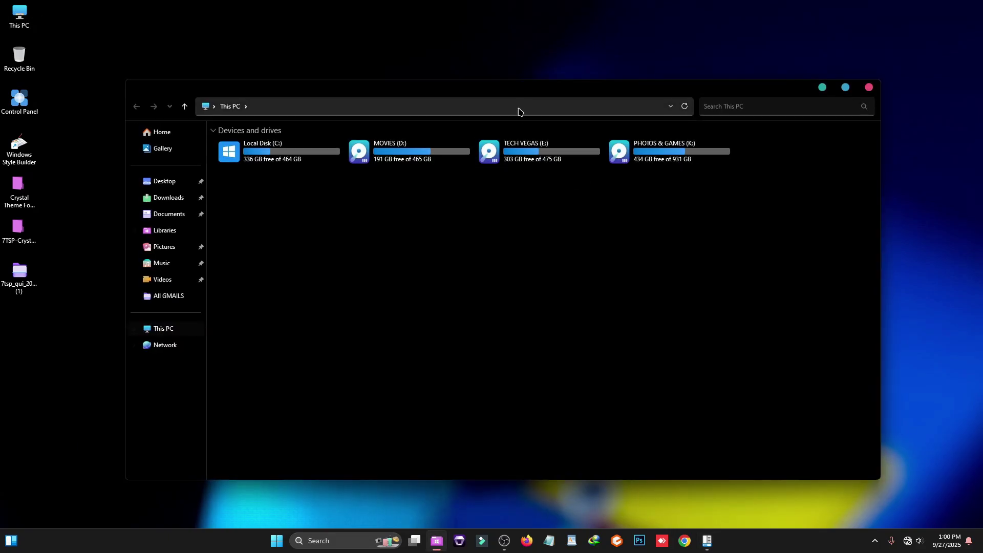
- Close the This PC window and the StartAllBack configuration window
{"action": "mouse_move", "coordinate": [575, 88]}
{"action": "left_mouse_down"}
{"action": "mouse_move", "coordinate": [621, 115]}
{"action": "mouse_move", "coordinate": [575, 123]}
{"action": "mouse_move", "coordinate": [578, 98]}
{"action": "left_mouse_up"}
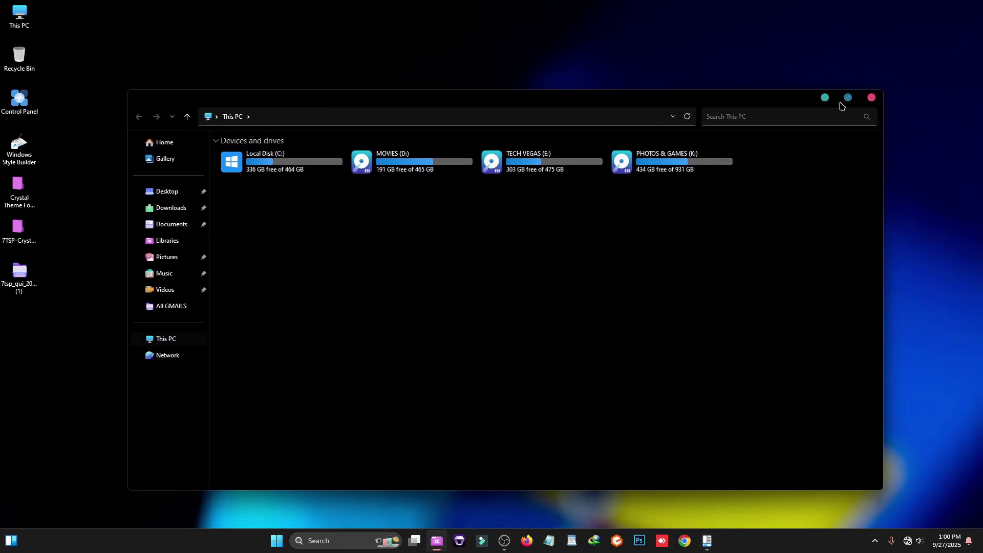
{"action": "left_click", "coordinate": [872, 97]}
{"action": "left_click", "coordinate": [718, 163]}
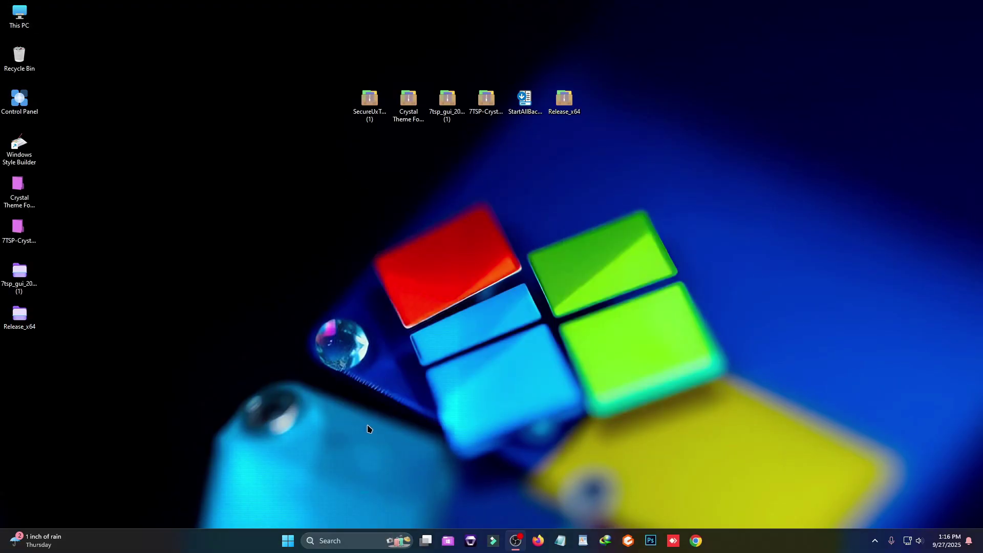
- Extract the Release_x64 archive to the desktop with WinRAR, overwriting all existing files
{"action": "right_click", "coordinate": [571, 104]}
{"action": "mouse_move", "coordinate": [628, 224]}
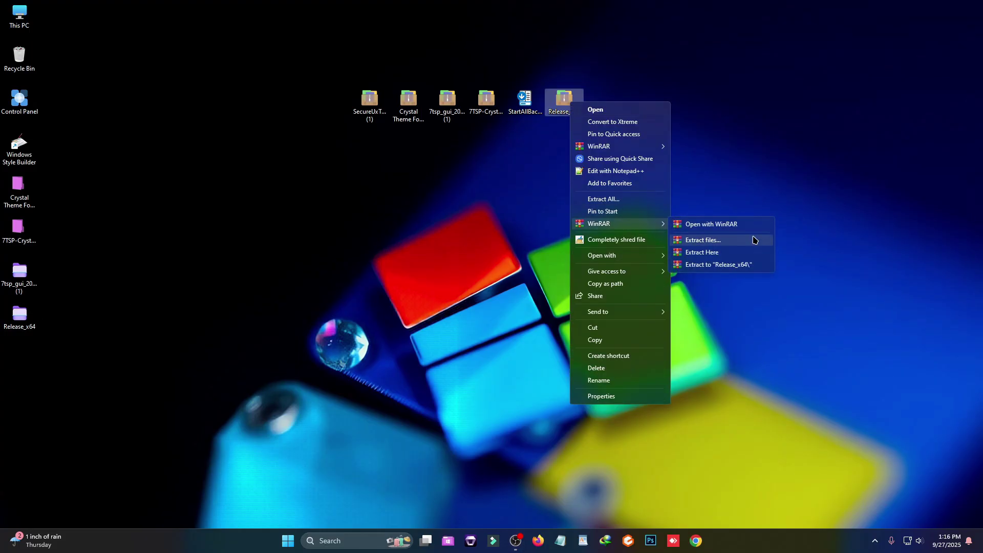
{"action": "left_click", "coordinate": [728, 244]}
{"action": "left_click", "coordinate": [521, 387]}
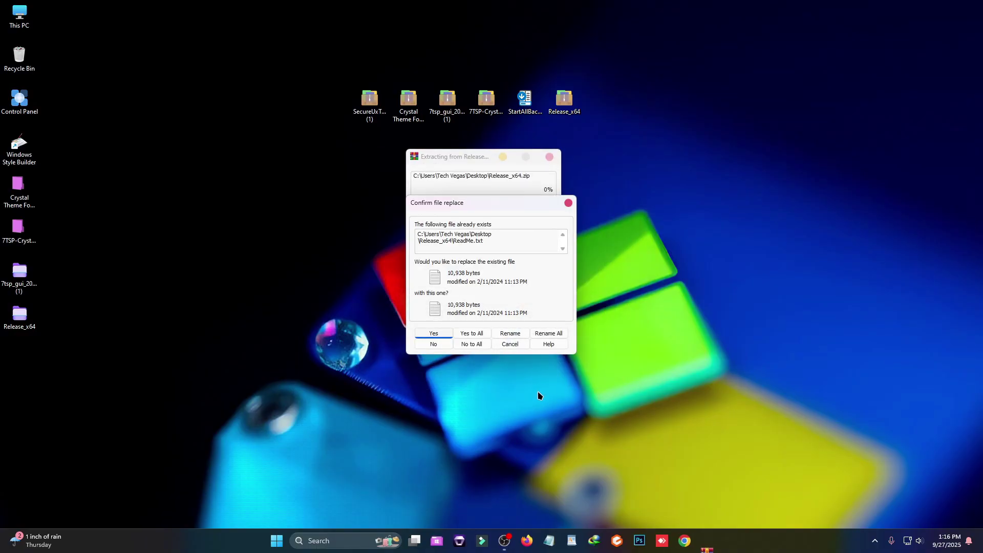
{"action": "left_click", "coordinate": [476, 333]}
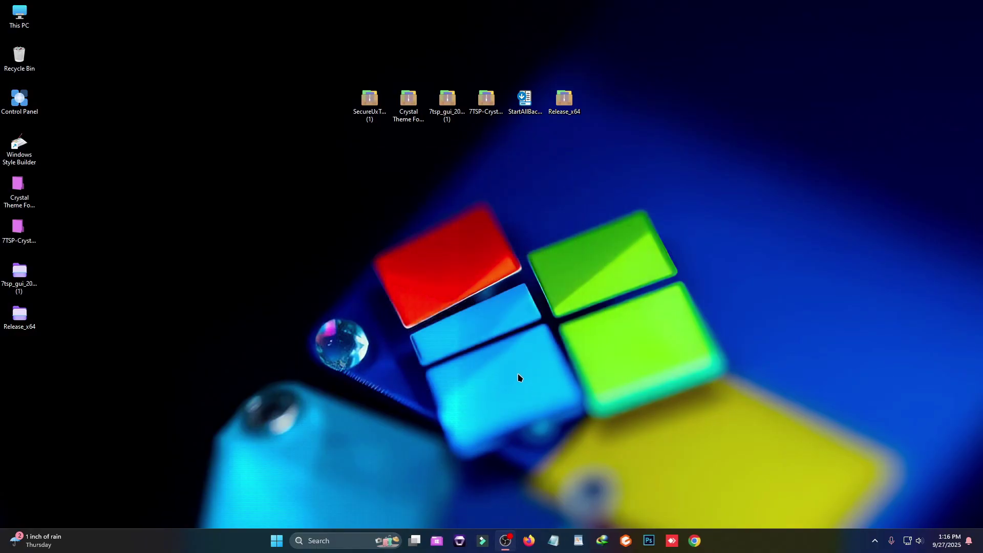
- Copy the extracted Release_x64 folder and open Local Disk (C:) from This PC
{"action": "right_click", "coordinate": [36, 318]}
{"action": "left_click", "coordinate": [63, 254]}
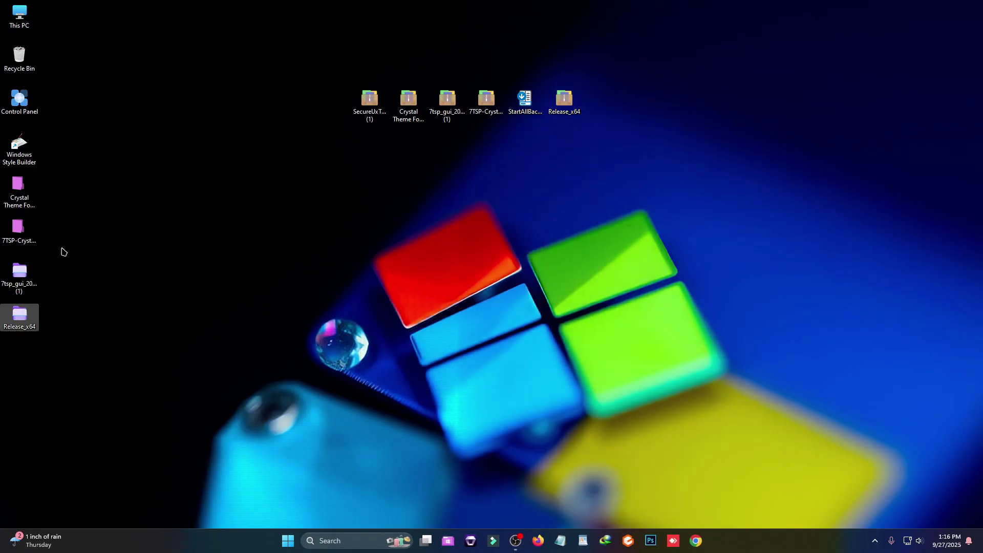
{"action": "double_click", "coordinate": [27, 9]}
{"action": "double_click", "coordinate": [298, 173]}
- Paste Release_x64 into C: and run Release\register as administrator, confirming the DLL registration
{"action": "right_click", "coordinate": [428, 271]}
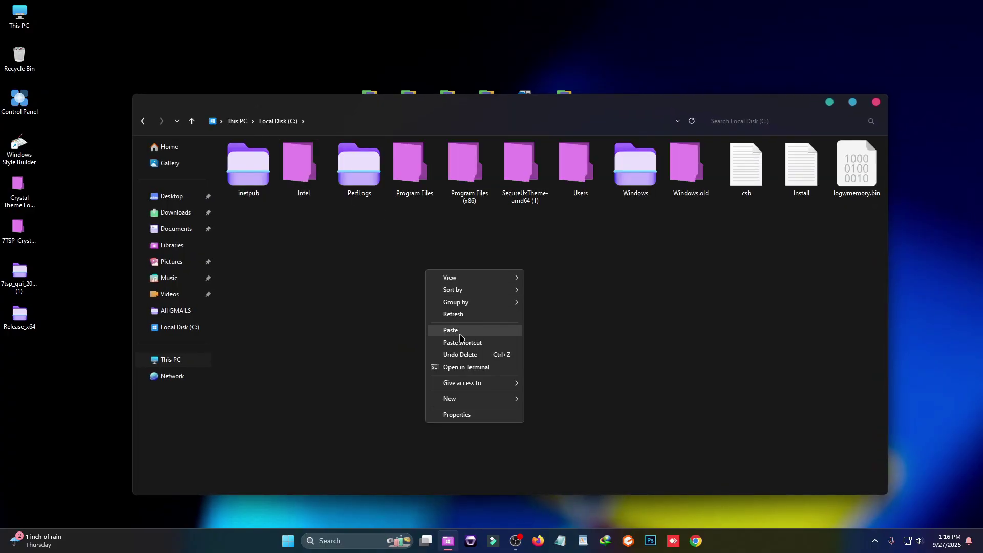
{"action": "left_click", "coordinate": [460, 335]}
{"action": "double_click", "coordinate": [256, 244]}
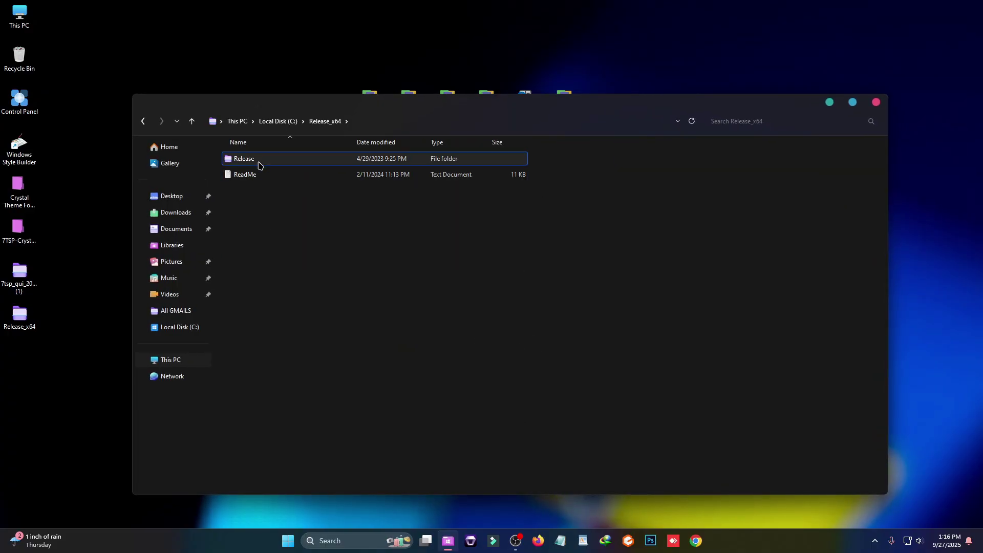
{"action": "double_click", "coordinate": [256, 160]}
{"action": "left_click", "coordinate": [247, 191]}
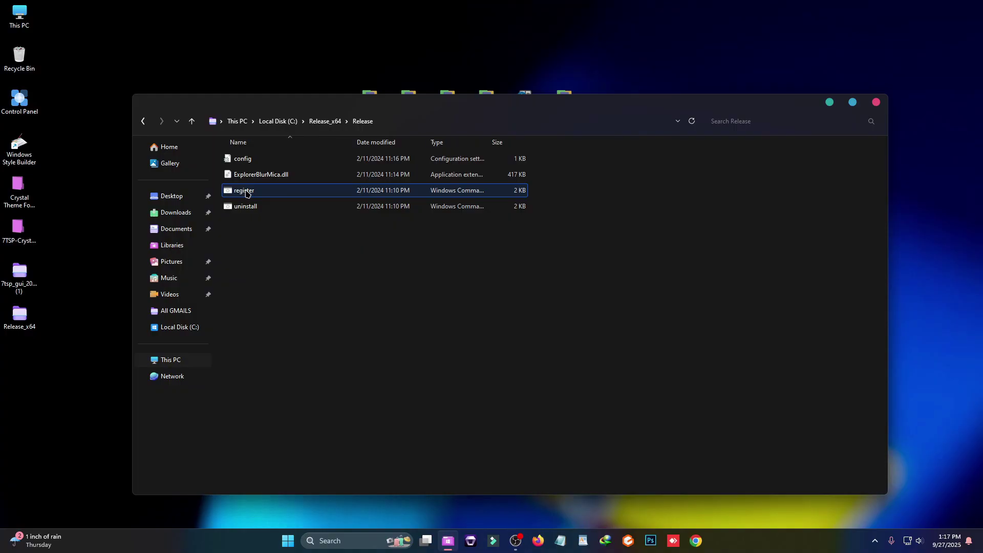
{"action": "right_click", "coordinate": [246, 193]}
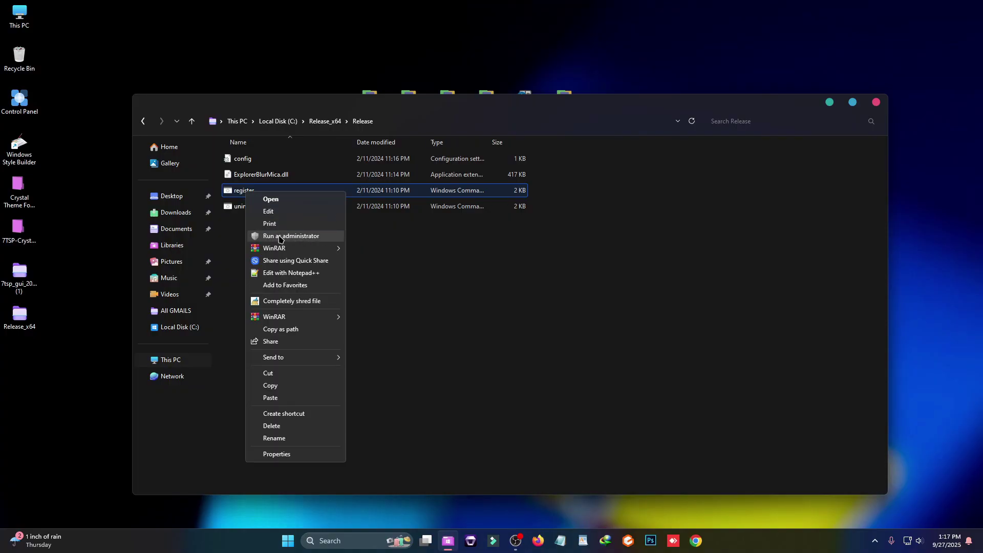
{"action": "left_click", "coordinate": [279, 237]}
{"action": "left_click", "coordinate": [566, 306]}
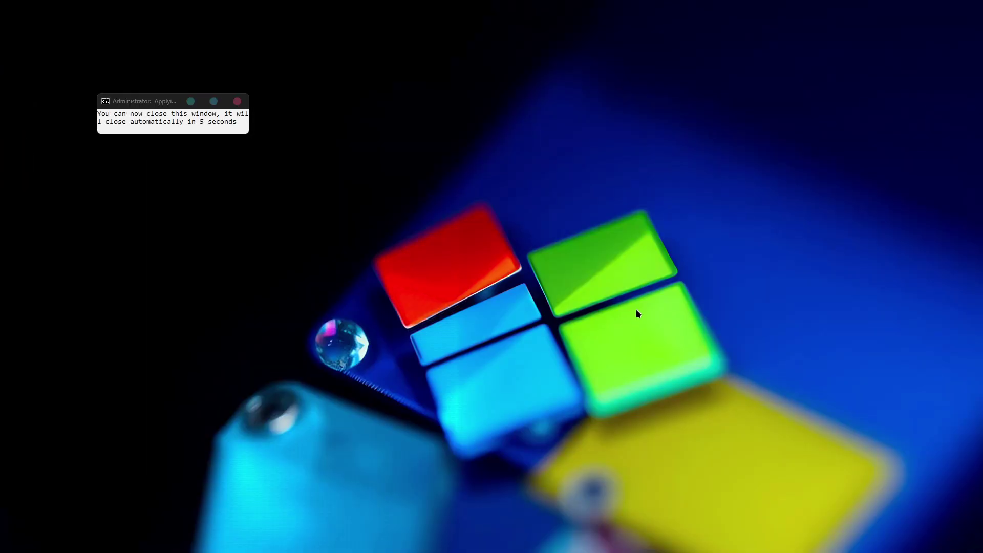
- Reopen C:\Release_x64\Release through This PC and open the config file
{"action": "double_click", "coordinate": [25, 13]}
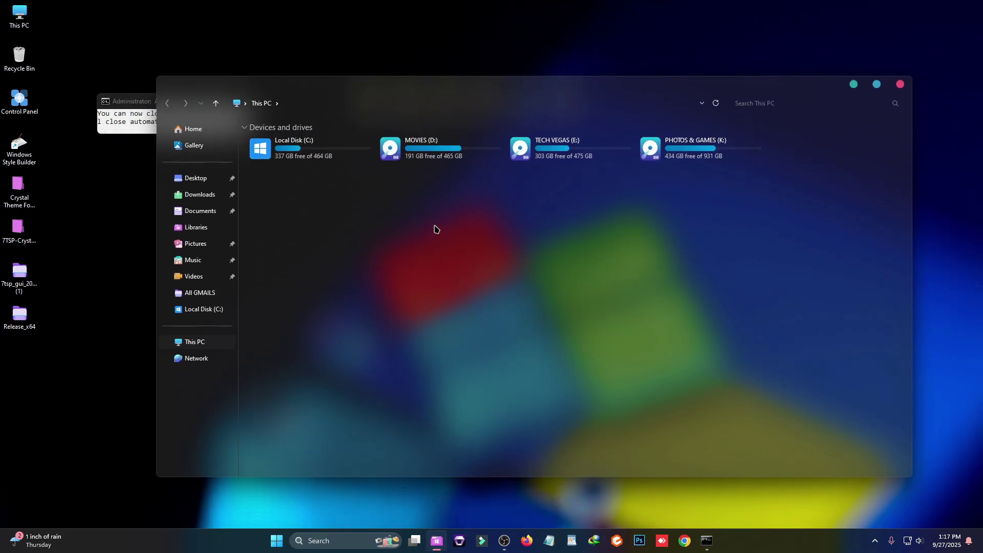
{"action": "double_click", "coordinate": [328, 158]}
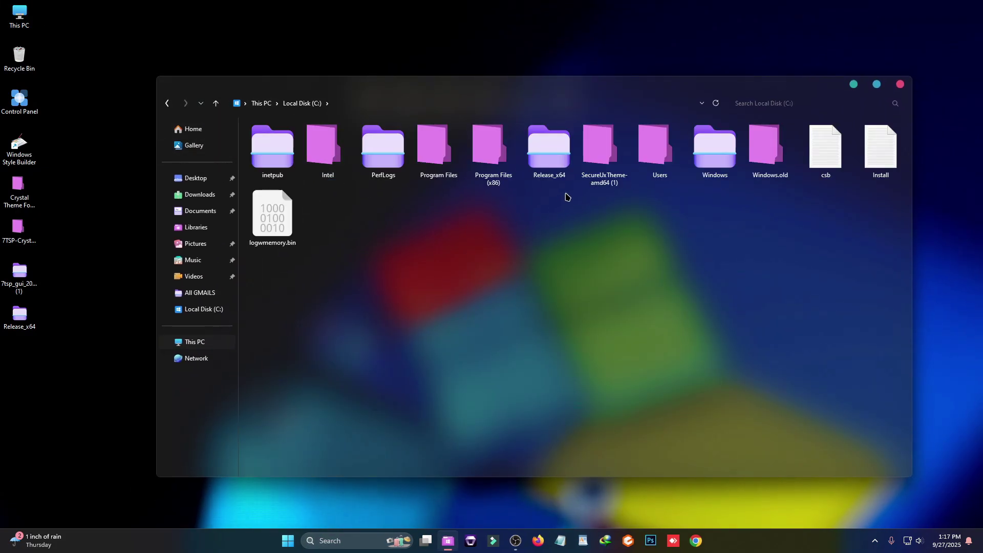
{"action": "double_click", "coordinate": [561, 158]}
{"action": "double_click", "coordinate": [304, 147]}
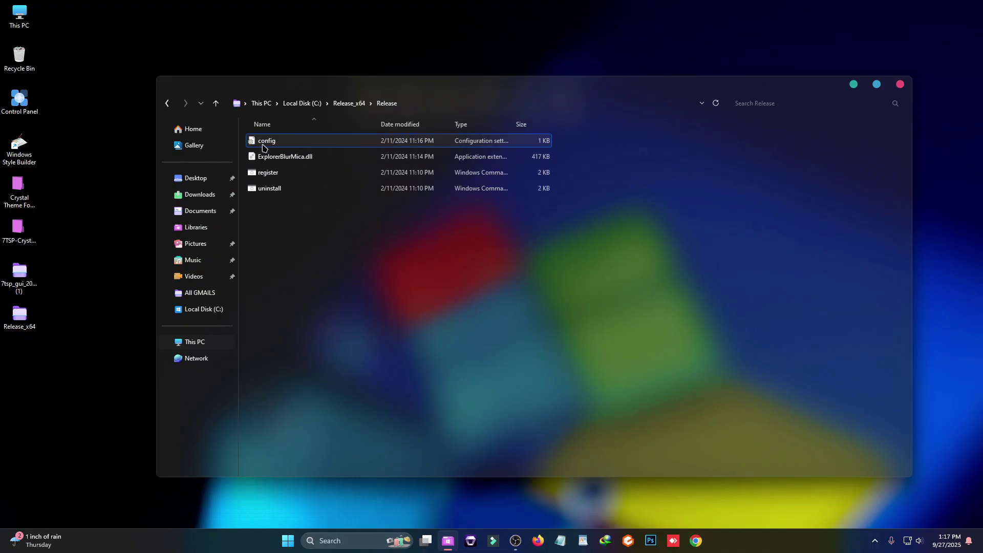
{"action": "double_click", "coordinate": [265, 143]}
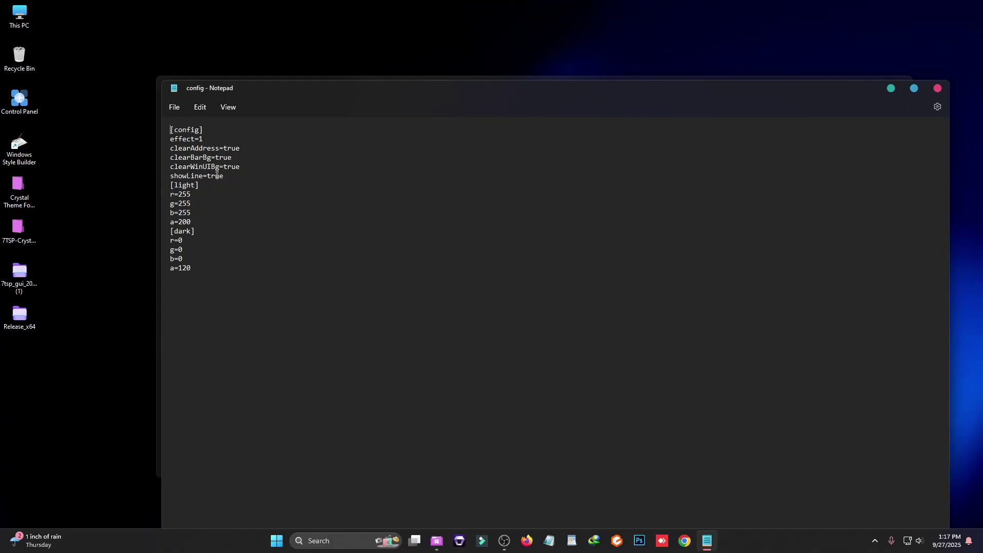
- Change showLine from true to false in the config and save the file
{"action": "type", "text": "fals"}
{"action": "left_click", "coordinate": [174, 107]}
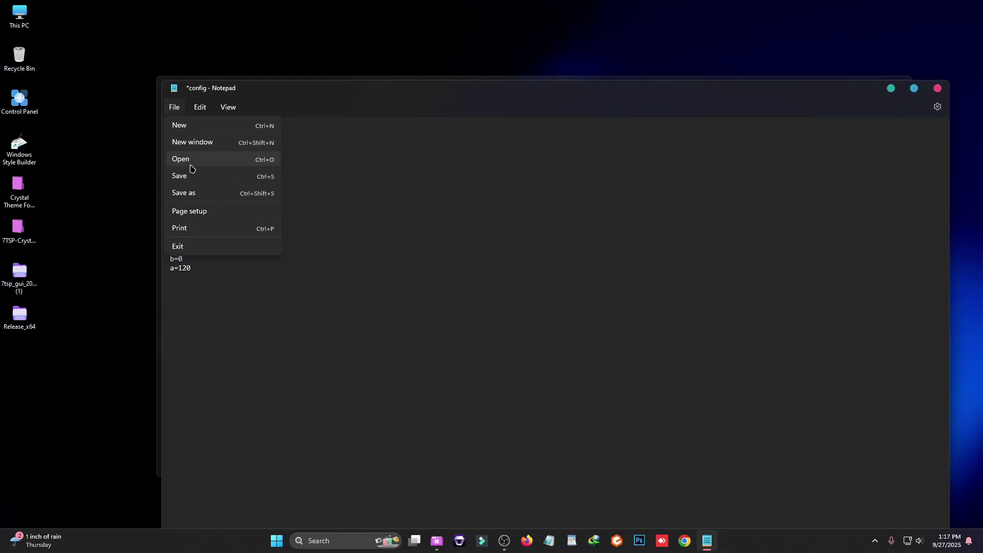
{"action": "left_click", "coordinate": [195, 176]}
- Close Notepad and the Release folder window, then reopen This PC
{"action": "left_click", "coordinate": [937, 88]}
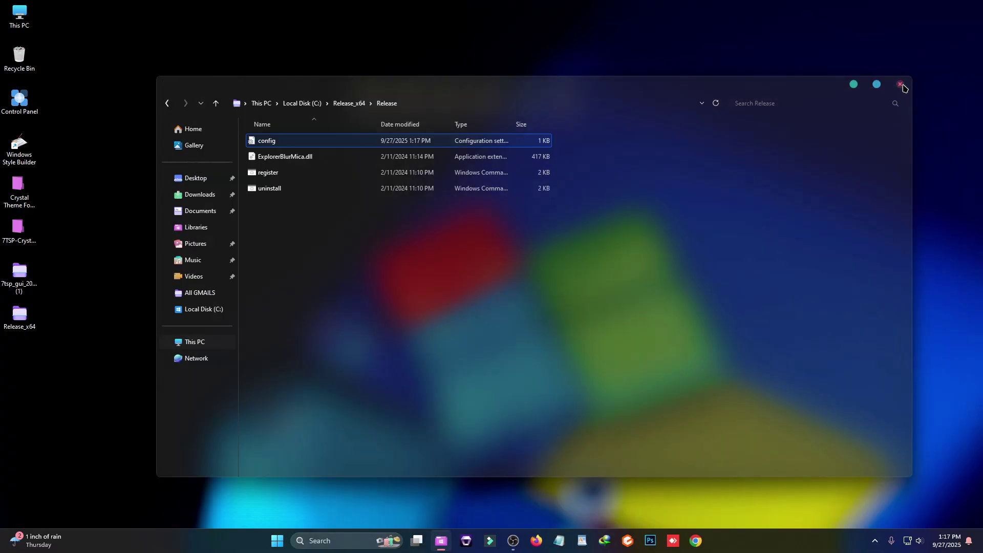
{"action": "left_click", "coordinate": [901, 84]}
{"action": "double_click", "coordinate": [19, 15]}
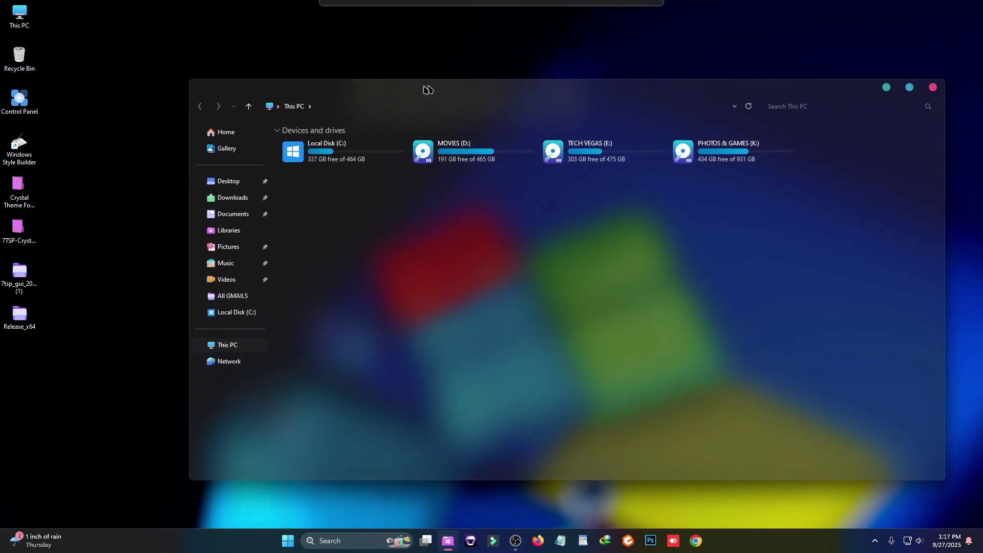